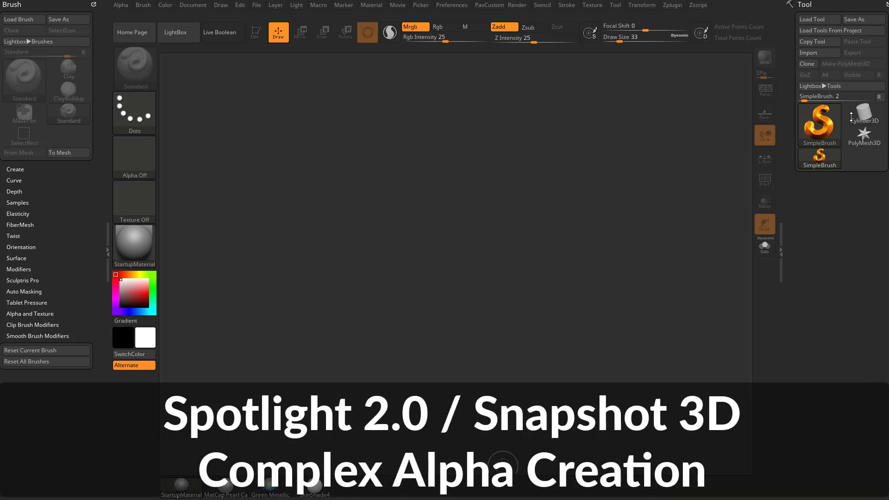
# Draw a Cylinder3D on the canvas, enable editing and convert it to a PolyMesh3D
pyautogui.click(861, 118)
pyautogui.moveTo(440, 289); pyautogui.dragTo(485, 373)
pyautogui.click(255, 33)
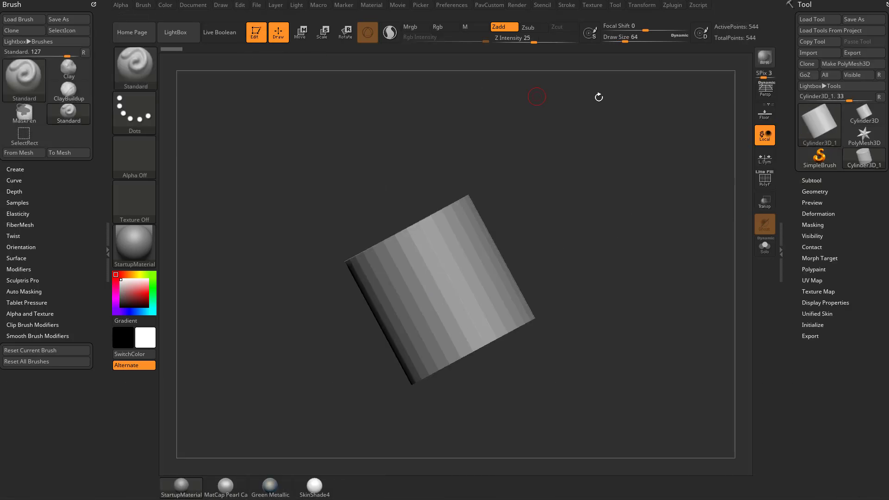
pyautogui.click(846, 63)
# Flatten the cylinder along its Y axis into a thin disc and orient it with its round face toward the view
pyautogui.press('w')
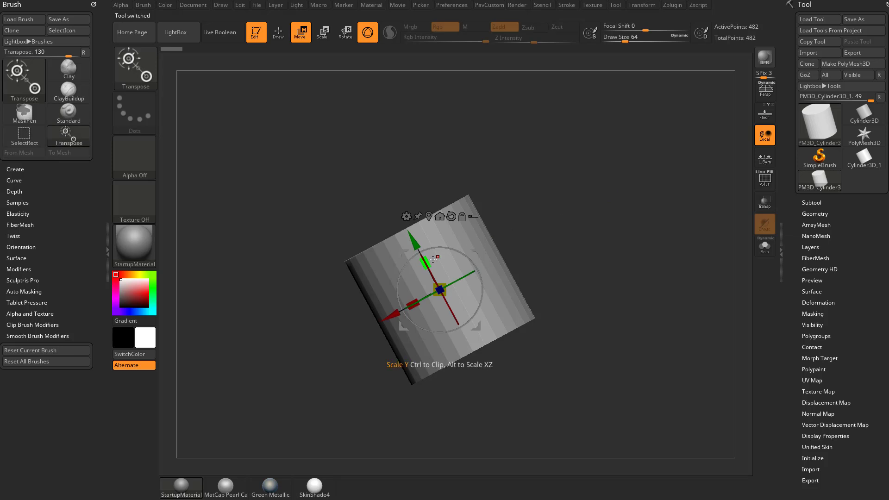
pyautogui.moveTo(433, 259); pyautogui.dragTo(438, 288)
pyautogui.press('q')
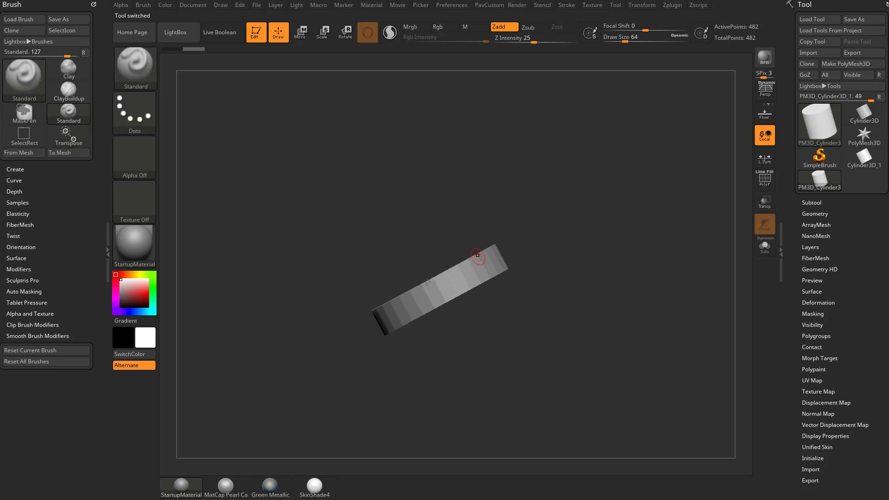
pyautogui.moveTo(543, 159)
pyautogui.mouseDown()
pyautogui.moveTo(638, 235)
pyautogui.moveTo(569, 234)
pyautogui.moveTo(534, 218)
pyautogui.moveTo(565, 214)
pyautogui.mouseUp()
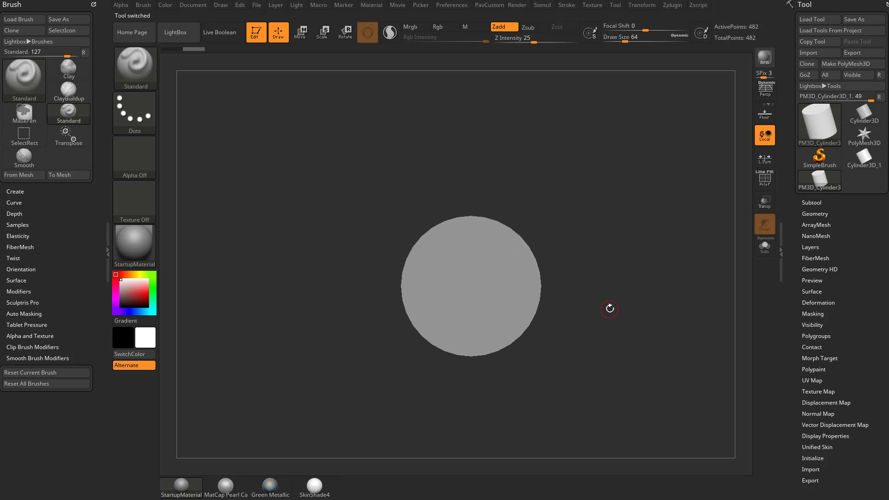
# Load the Spotlight shape set from LightBox and arrange its images with Tile Proportional, featuring the chamfered shape
pyautogui.press(',')
pyautogui.click(571, 61)
pyautogui.doubleClick(194, 152)
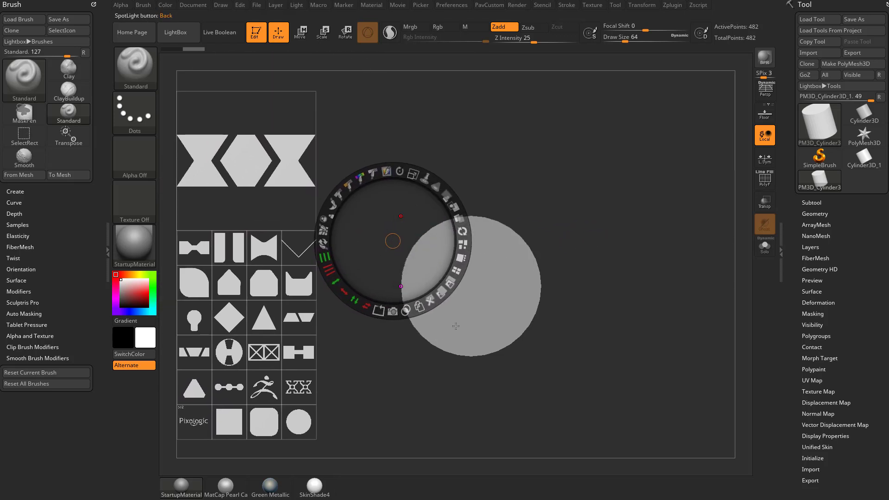
pyautogui.click(264, 280)
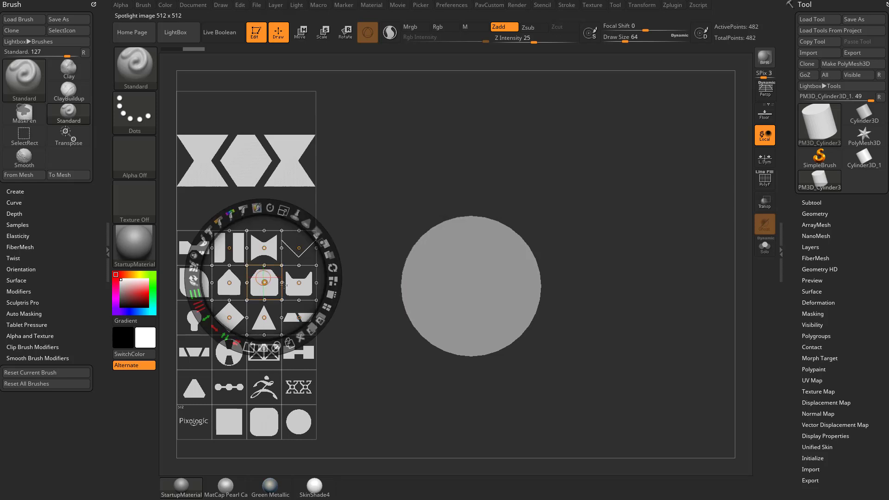
pyautogui.click(332, 295)
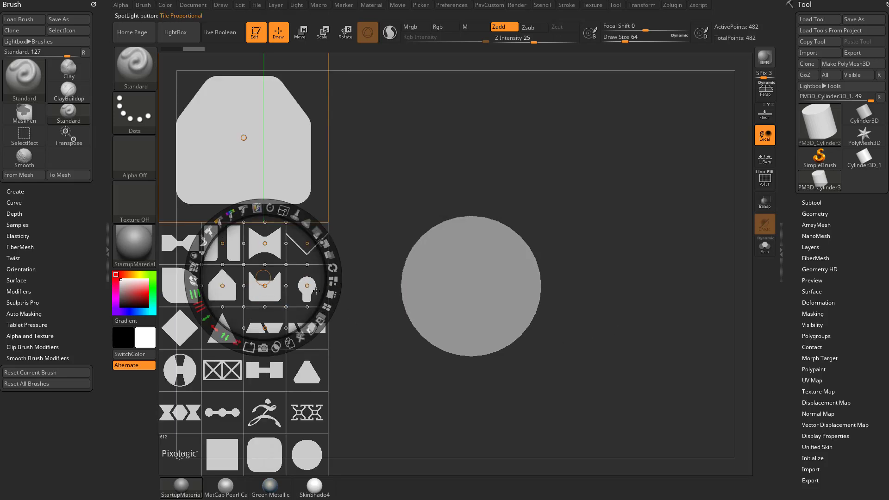
# Take the keyhole shape out of the tiled images, enlarge it and centre it over the disc
pyautogui.moveTo(316, 292); pyautogui.dragTo(608, 255)
pyautogui.click(368, 257)
pyautogui.click(318, 279)
pyautogui.moveTo(627, 189); pyautogui.dragTo(677, 263)
pyautogui.moveTo(617, 240); pyautogui.dragTo(483, 276)
pyautogui.moveTo(491, 219); pyautogui.dragTo(615, 273)
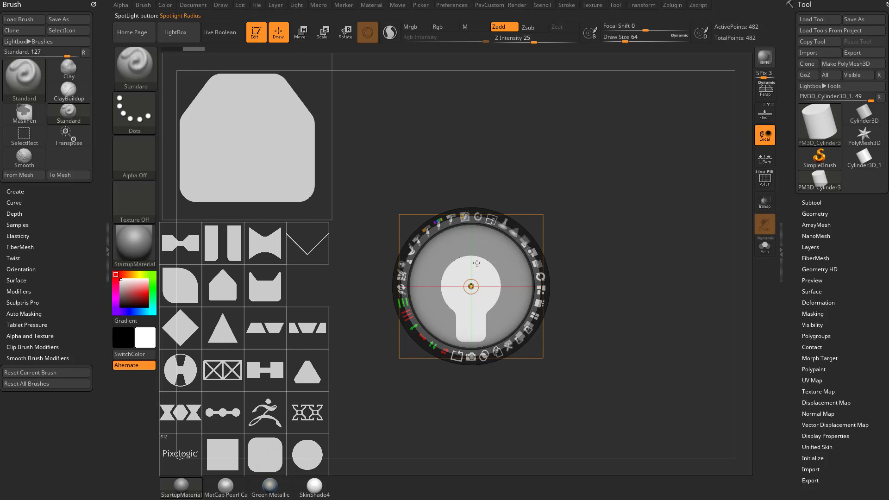
# Duplicate the keyhole image and place the copy in the empty area above and beside the disc
pyautogui.click(498, 352)
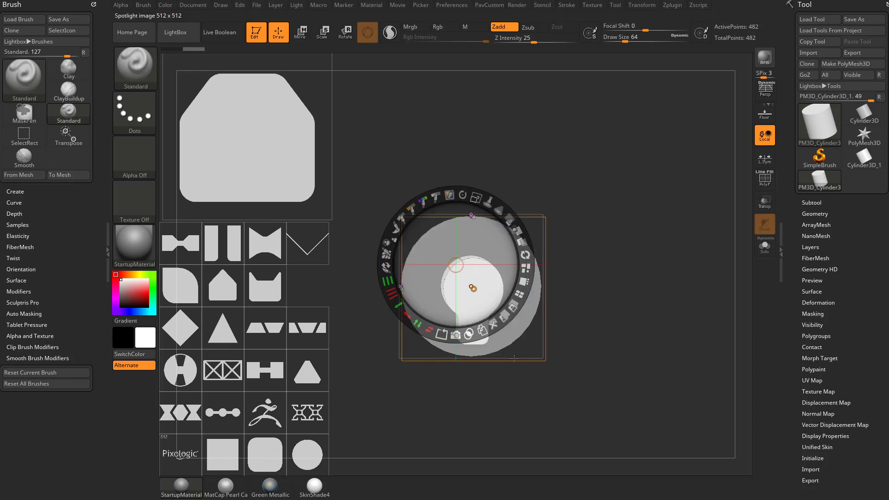
pyautogui.moveTo(466, 256); pyautogui.dragTo(666, 132)
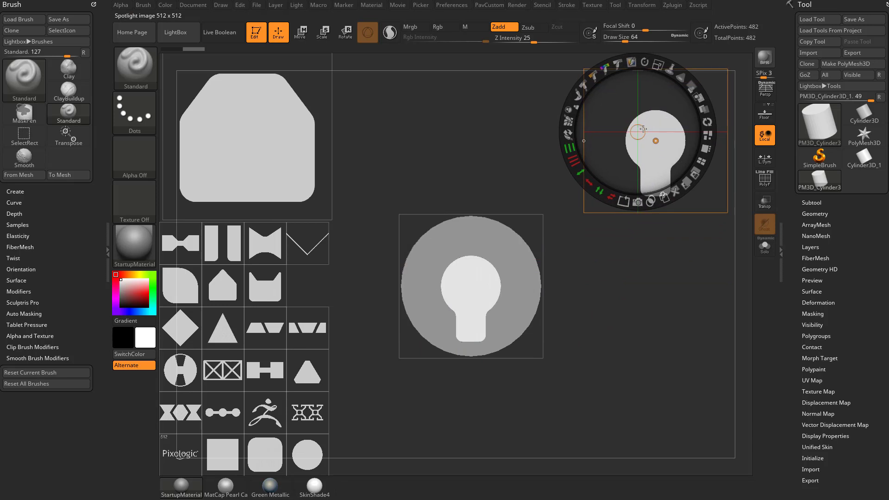
pyautogui.click(477, 285)
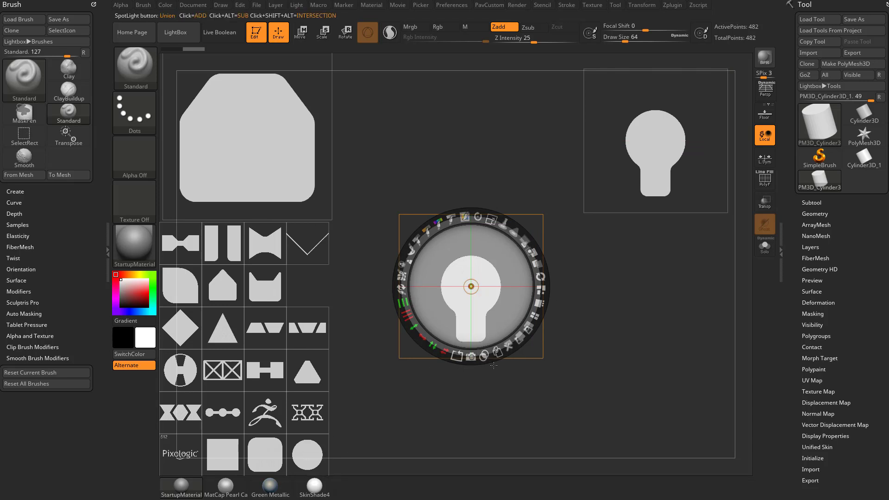
# Bring the circle image over the disc in place of a duplicated keyhole and scale it to fit inside the keyhole's round head
pyautogui.moveTo(494, 366); pyautogui.dragTo(504, 364)
pyautogui.click(526, 255)
pyautogui.click(317, 455)
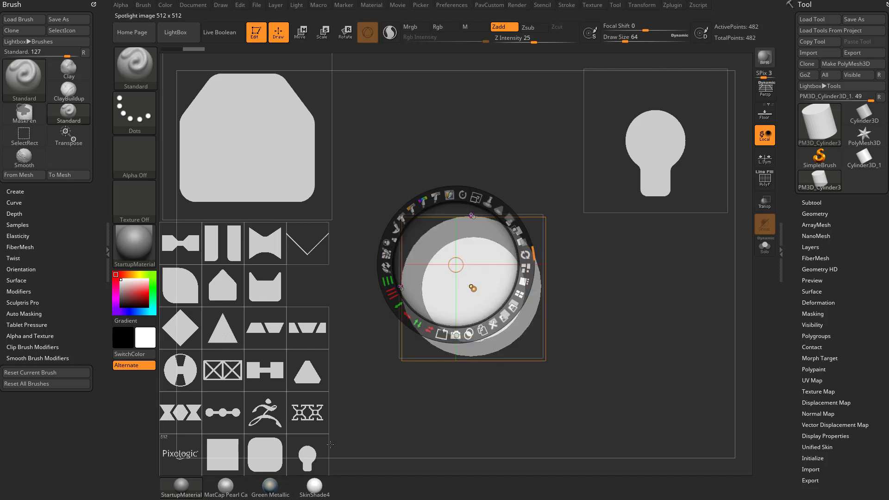
pyautogui.click(460, 259)
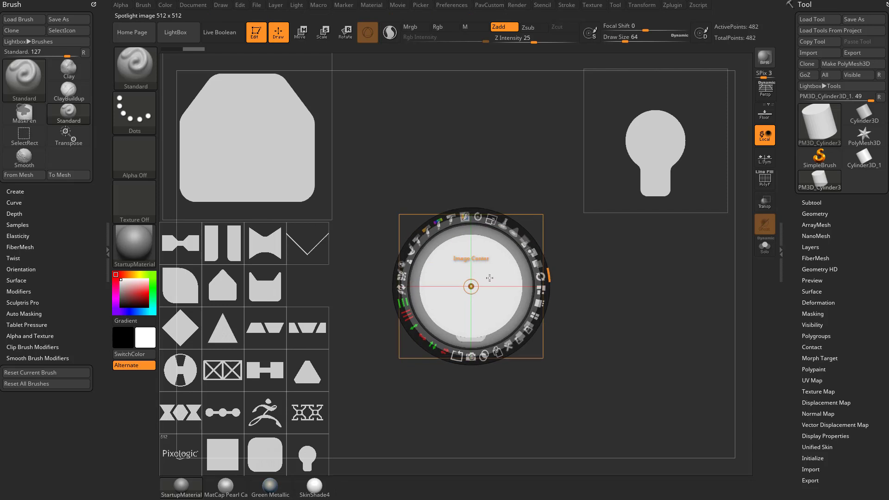
pyautogui.moveTo(492, 220); pyautogui.dragTo(461, 239)
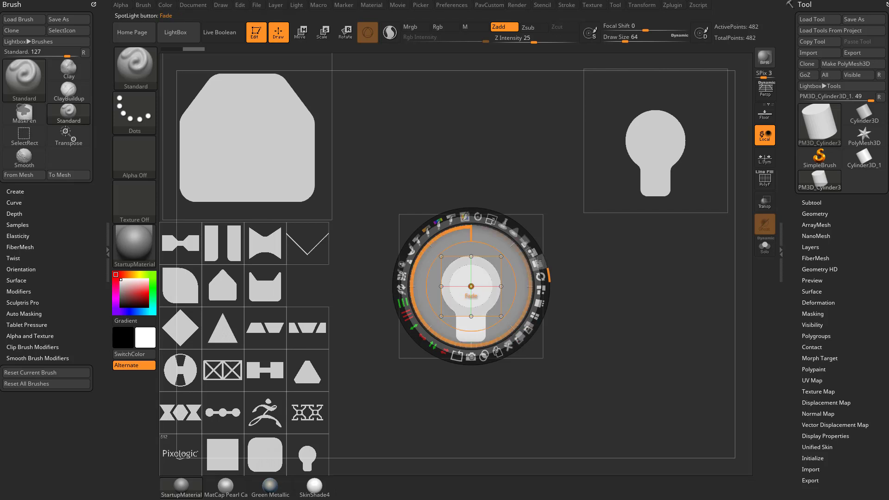
pyautogui.moveTo(532, 252); pyautogui.dragTo(510, 305)
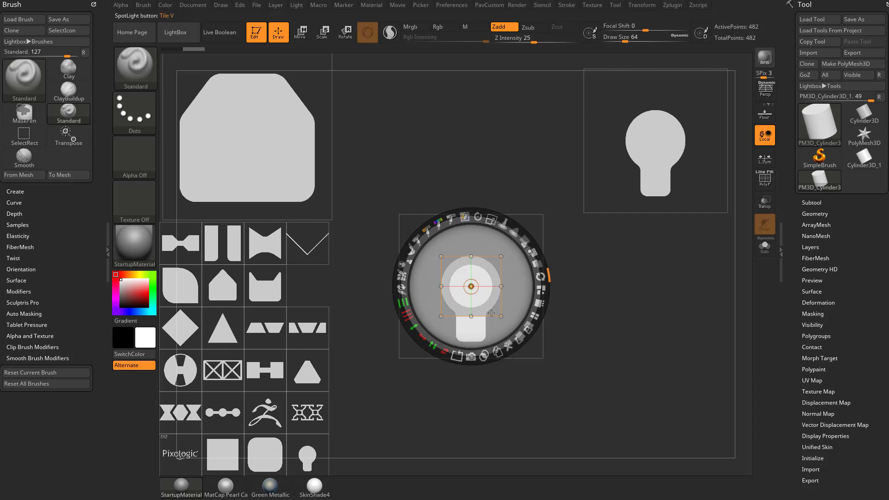
# Try uniting the circle with the upper part of the keyhole shape, then undo it and recentre the circle on the head
pyautogui.moveTo(484, 274); pyautogui.dragTo(483, 249)
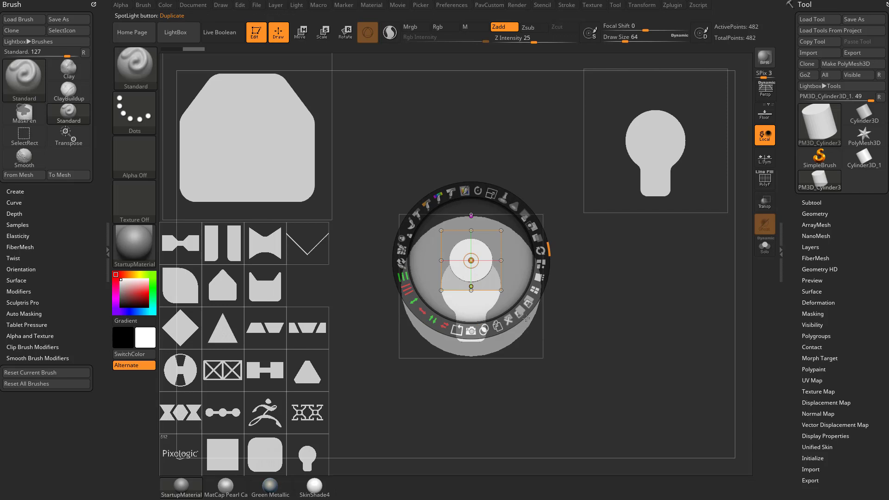
pyautogui.moveTo(514, 261); pyautogui.dragTo(706, 302)
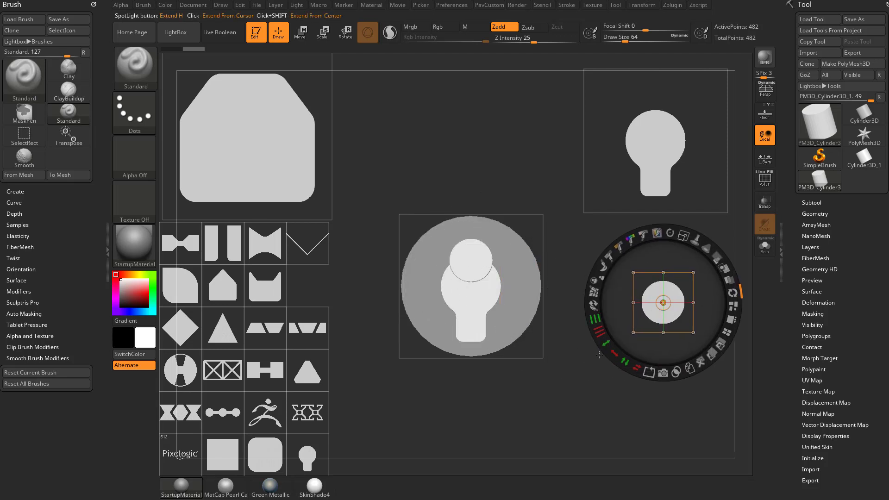
pyautogui.click(542, 248)
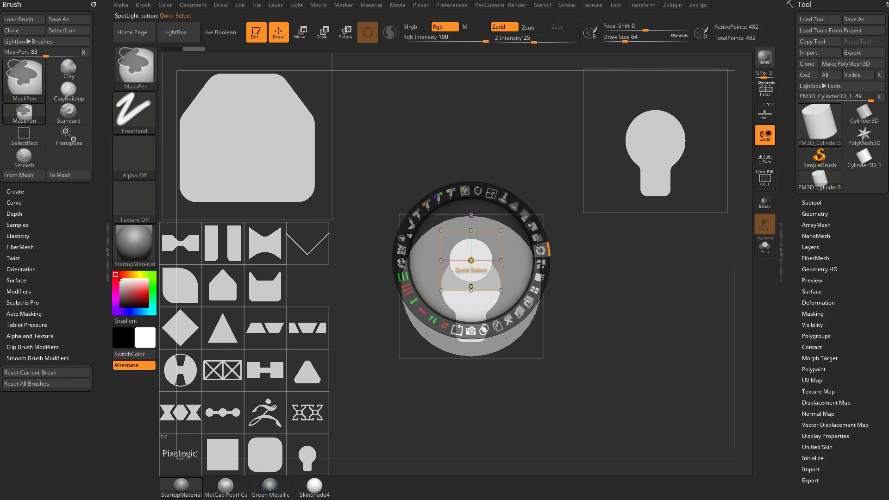
pyautogui.moveTo(494, 241)
pyautogui.mouseDown()
pyautogui.moveTo(510, 269)
pyautogui.moveTo(495, 268)
pyautogui.moveTo(495, 284)
pyautogui.moveTo(495, 267)
pyautogui.mouseUp()
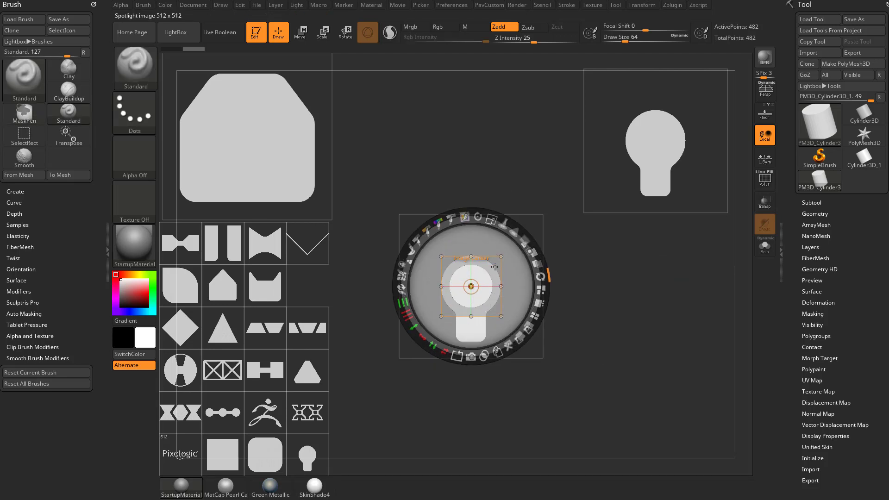
# Subtract the circle from the keyhole's head and move the circle image off to the side of the disc
pyautogui.keyDown('alt'); pyautogui.click(486, 362); pyautogui.keyUp('alt')
pyautogui.moveTo(493, 261); pyautogui.dragTo(631, 290)
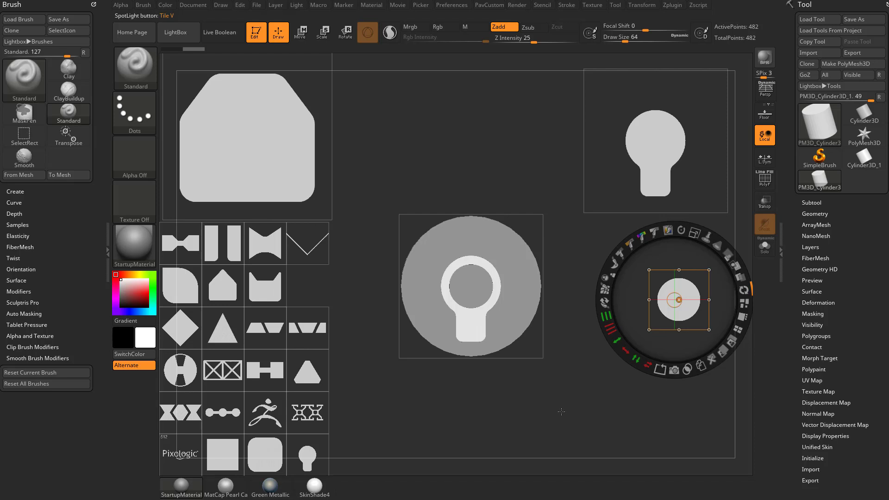
# Stretch the ringed keyhole image with Extend V and position it so its stem runs past the disc's lower edge
pyautogui.click(482, 283)
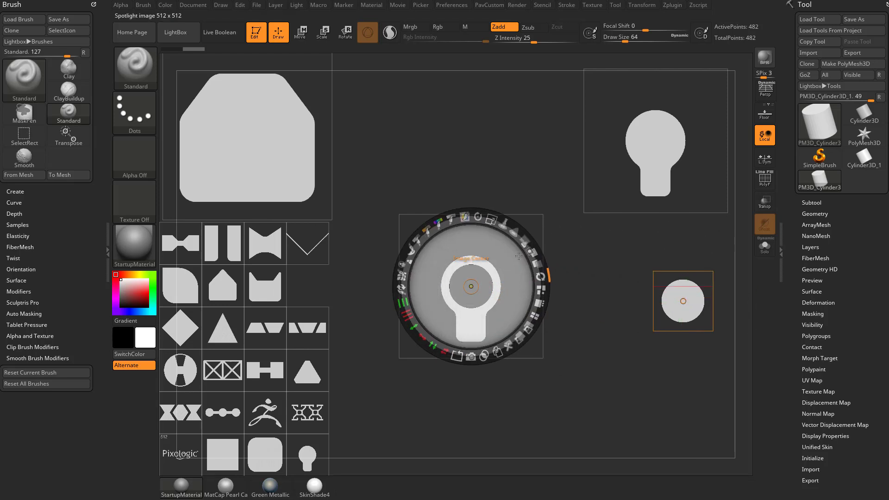
pyautogui.click(537, 226)
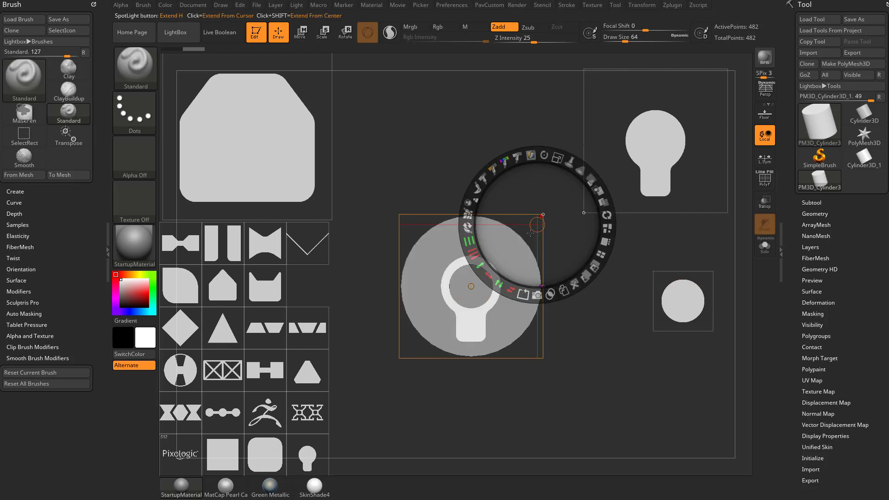
pyautogui.moveTo(556, 213); pyautogui.dragTo(475, 318)
pyautogui.hotkey('ctrl', 'z')
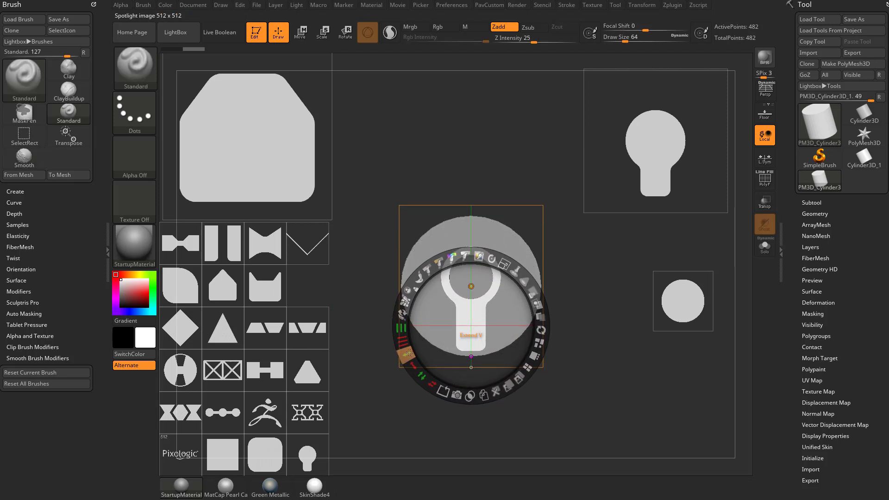
pyautogui.moveTo(412, 363); pyautogui.dragTo(407, 343)
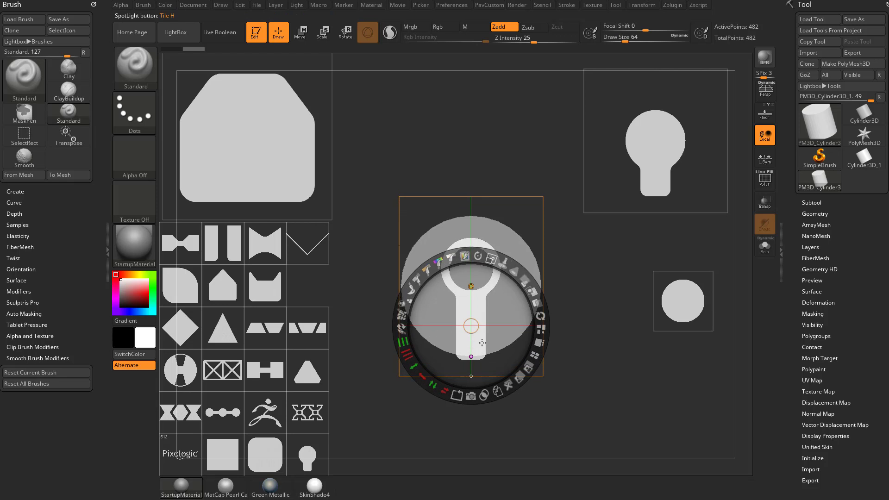
pyautogui.click(480, 328)
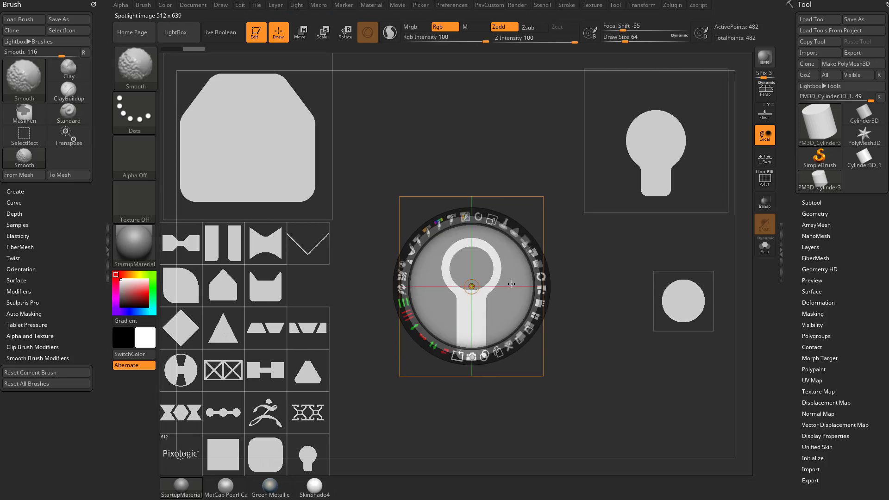
pyautogui.moveTo(506, 280); pyautogui.dragTo(505, 293)
# Turn on Live Boolean, create a subtractive Snapshot 3D mesh from the keyhole image and show it in the Subtool list
pyautogui.click(223, 32)
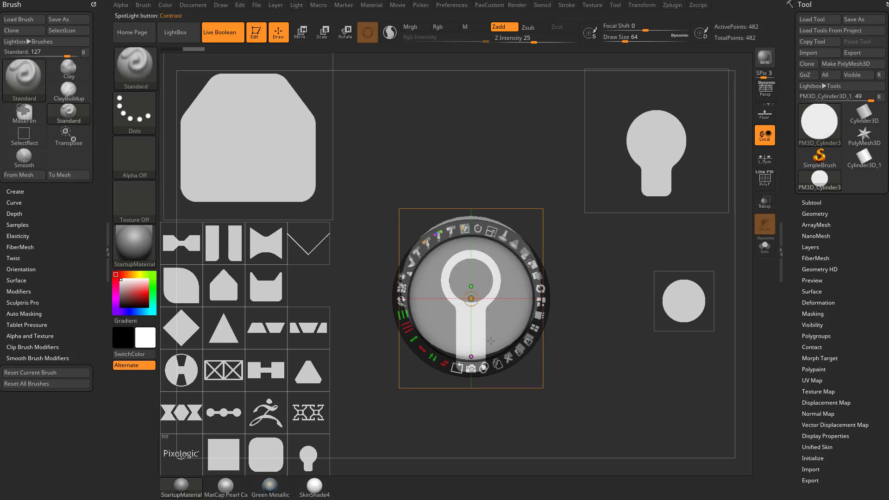
pyautogui.keyDown('alt'); pyautogui.click(472, 370); pyautogui.keyUp('alt')
pyautogui.hotkey('shift', 'z')
pyautogui.moveTo(595, 267)
pyautogui.mouseDown()
pyautogui.moveTo(689, 267)
pyautogui.moveTo(596, 274)
pyautogui.mouseUp()
pyautogui.hotkey('shift', 'z')
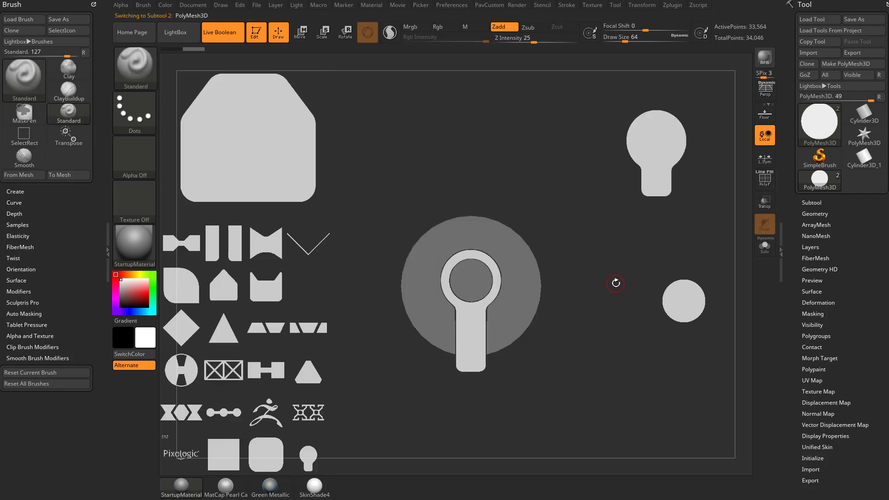
pyautogui.click(812, 202)
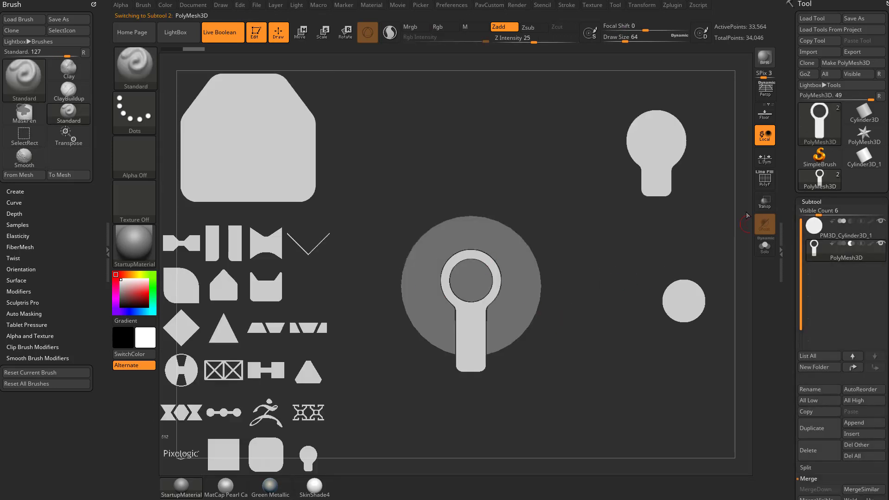
pyautogui.click(845, 231)
pyautogui.click(819, 260)
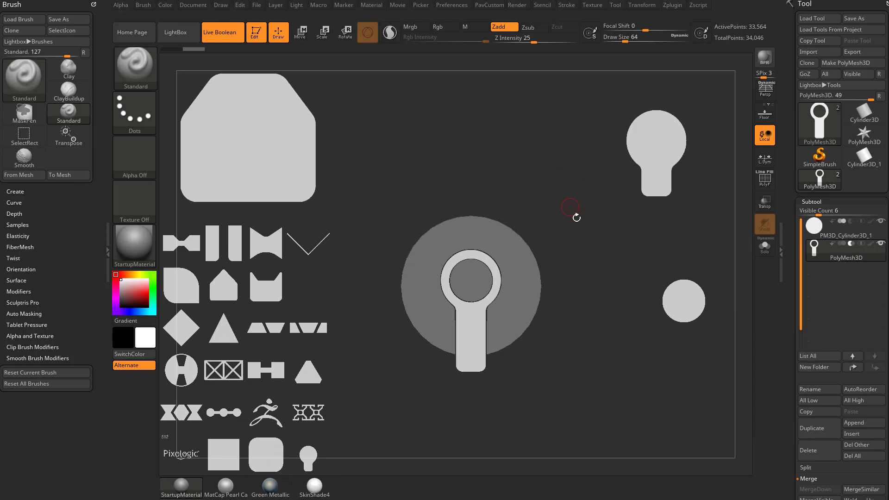
# Reactivate Spotlight editing, rotate the keyhole image a quarter turn to horizontal and place it above the disc
pyautogui.hotkey('shift', 'z')
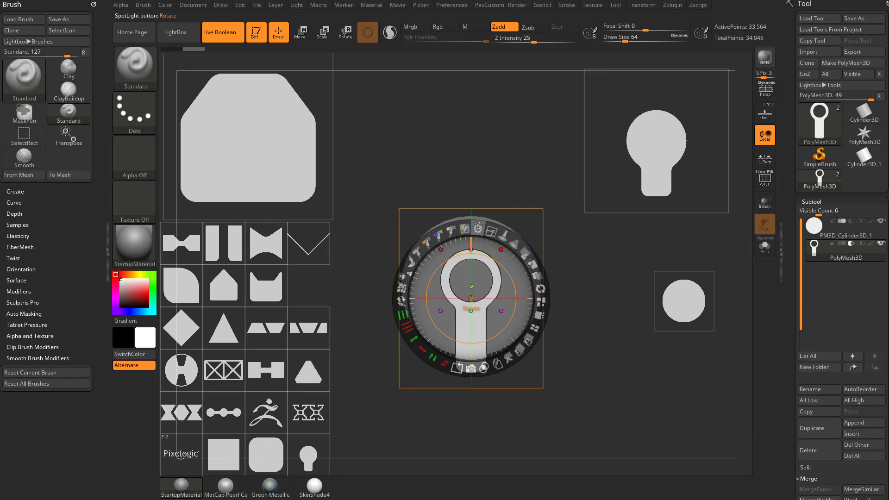
pyautogui.moveTo(421, 250); pyautogui.dragTo(374, 307)
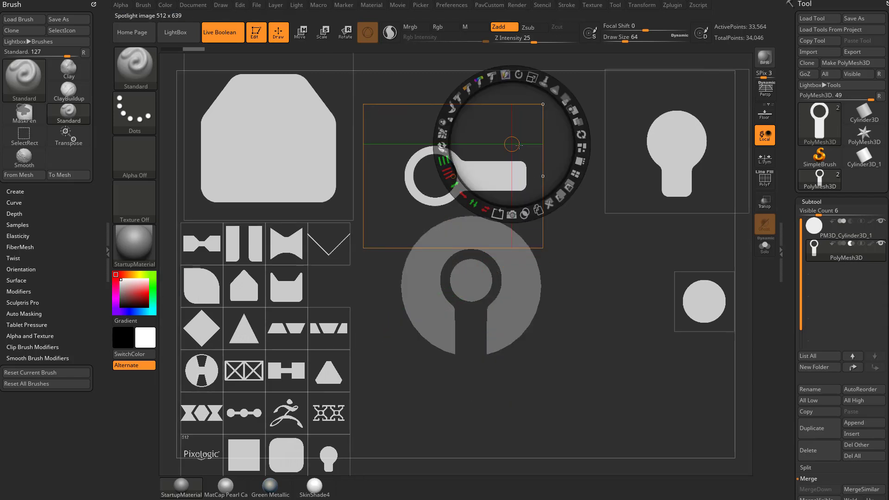
pyautogui.moveTo(517, 142)
pyautogui.mouseDown()
pyautogui.moveTo(481, 180)
pyautogui.moveTo(488, 174)
pyautogui.mouseUp()
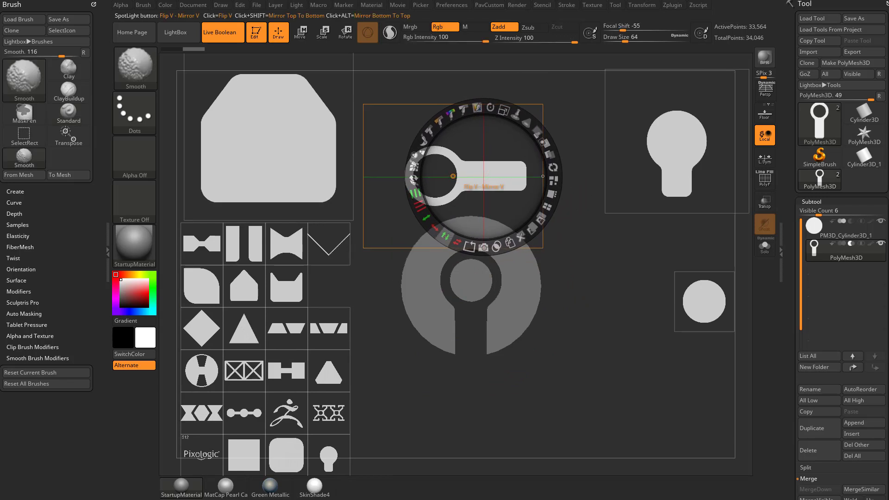
# Try mirroring the horizontal keyhole image with Mirror V and undo the attempts
pyautogui.keyDown('shift'); pyautogui.click(448, 237); pyautogui.keyUp('shift')
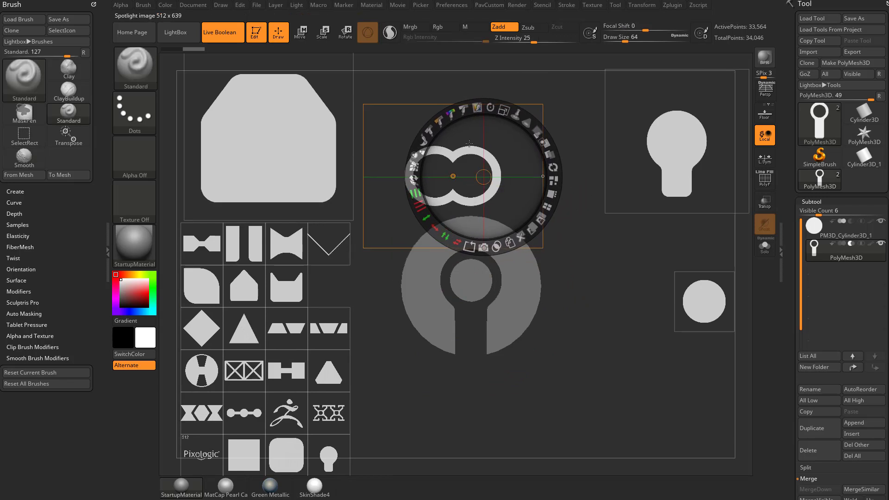
pyautogui.hotkey('ctrl', 'z')
pyautogui.moveTo(451, 236); pyautogui.dragTo(456, 237)
pyautogui.hotkey('ctrl', 'z')
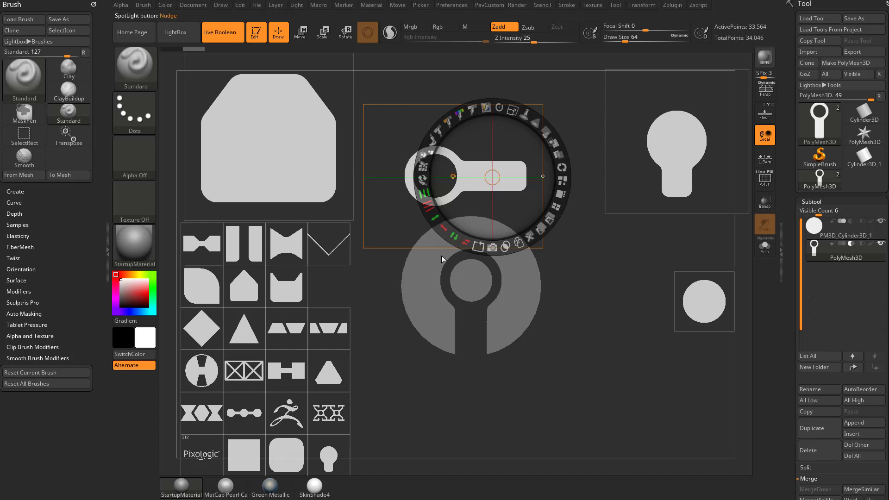
pyautogui.hotkey('ctrl', 'z')
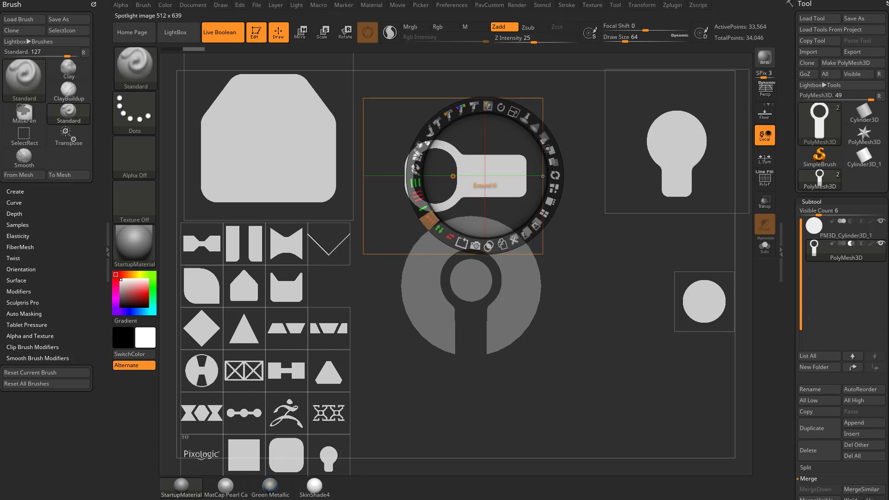
# Shape the horizontal keyhole image into a wide double-ended plate using Extend H, Mirror H and Extend V
pyautogui.moveTo(437, 227); pyautogui.dragTo(448, 184)
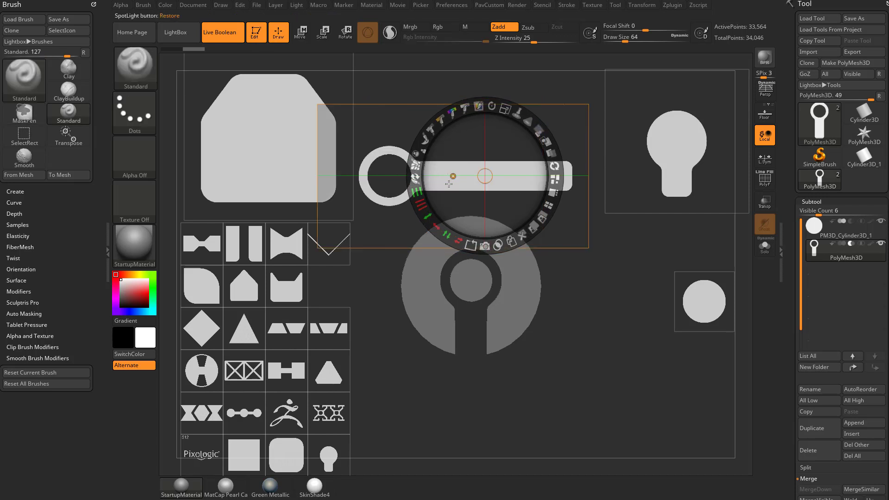
pyautogui.press('shift')
pyautogui.keyDown('shift'); pyautogui.click(448, 235); pyautogui.keyUp('shift')
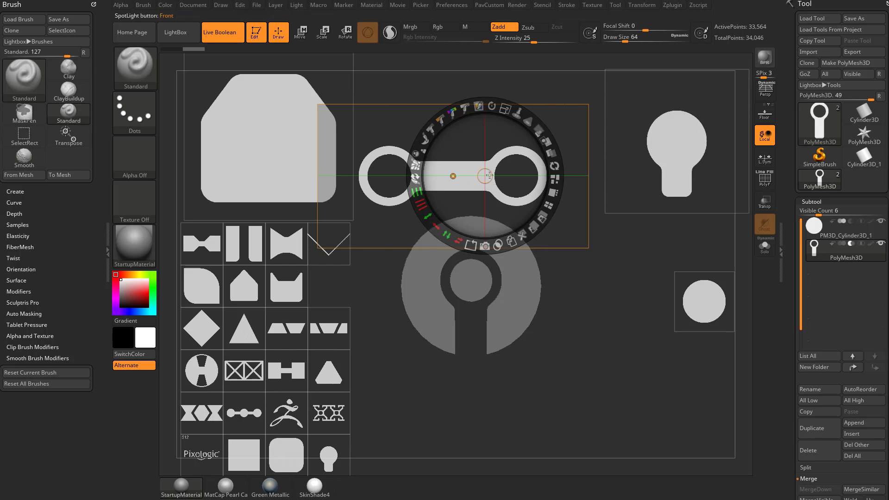
pyautogui.keyDown('shift'); pyautogui.moveTo(489, 175); pyautogui.dragTo(457, 176); pyautogui.keyUp('shift')
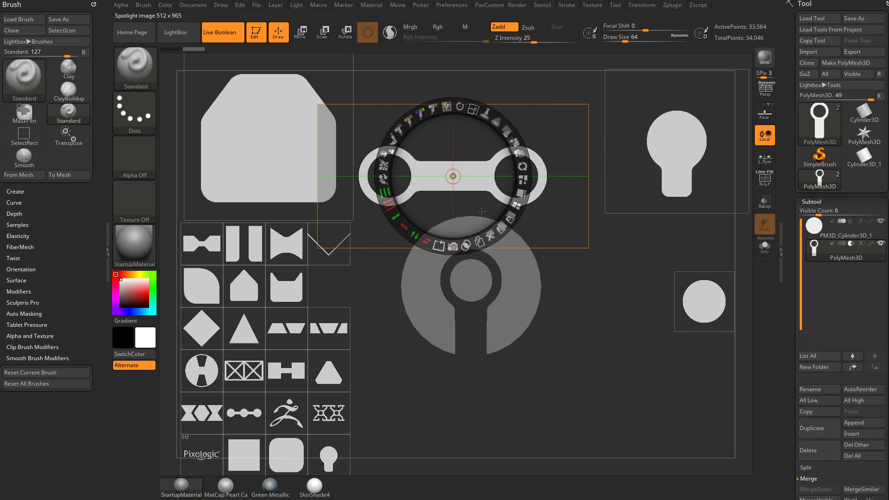
pyautogui.click(400, 218)
pyautogui.moveTo(400, 219); pyautogui.dragTo(502, 239)
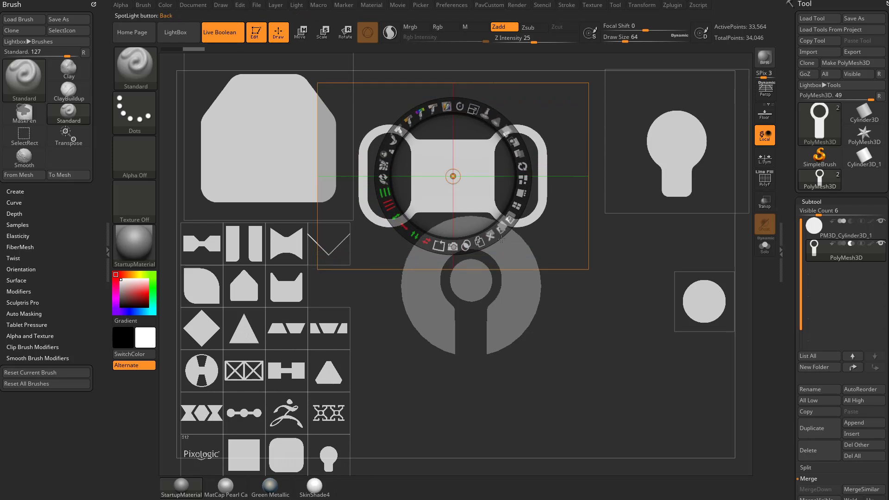
# Shrink the circle image and subtract it from the plate image as a small hole in the upper-left of its central area
pyautogui.moveTo(702, 303); pyautogui.dragTo(429, 159)
pyautogui.moveTo(457, 90); pyautogui.dragTo(385, 105)
pyautogui.moveTo(444, 151); pyautogui.dragTo(684, 333)
pyautogui.keyDown('alt'); pyautogui.click(444, 228); pyautogui.keyUp('alt')
pyautogui.click(479, 160)
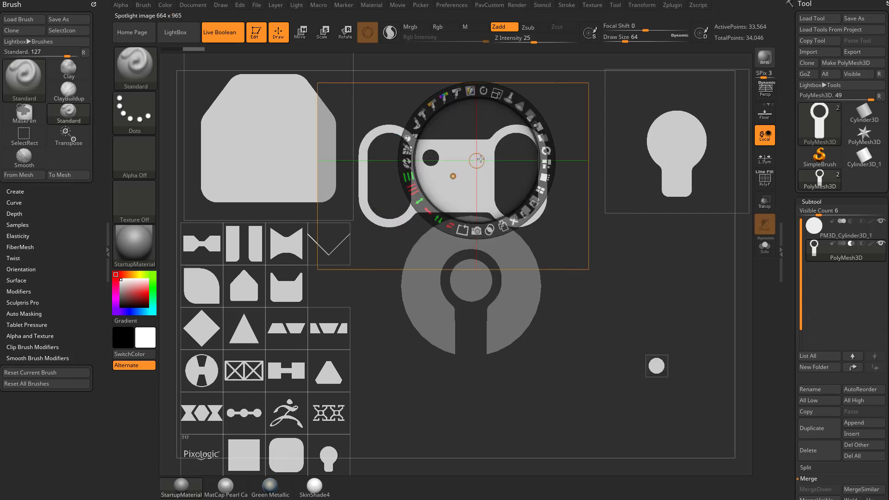
# Mirror the plate image with Mirror V and Mirror H so the small hole repeats in four places
pyautogui.press('shift')
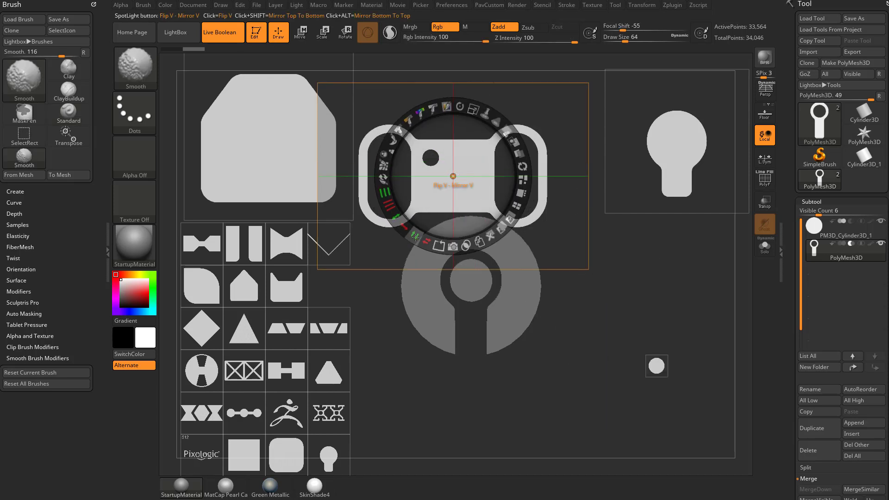
pyautogui.click(416, 236)
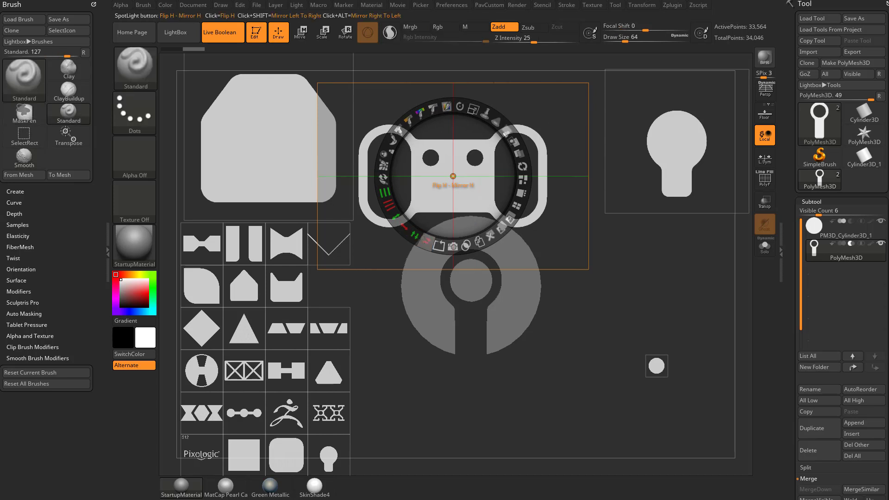
pyautogui.click(426, 242)
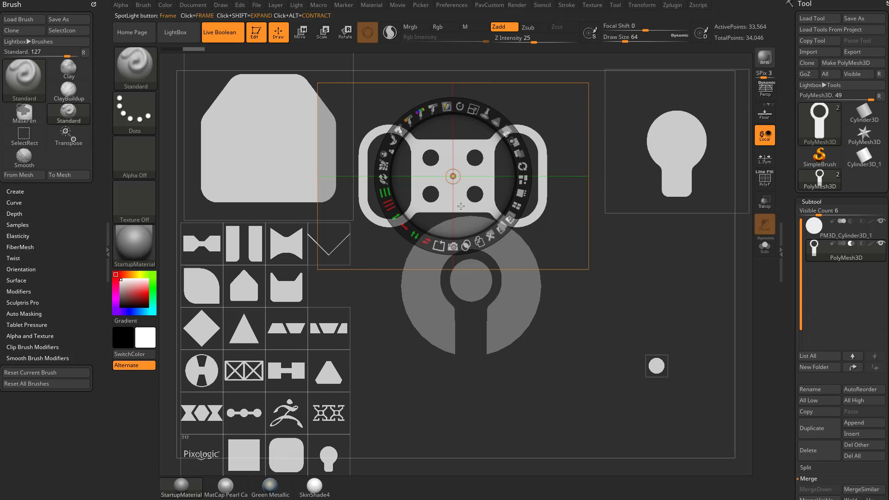
# Position the four-hole plate image above the disc and create a Snapshot 3D mesh from it
pyautogui.moveTo(472, 136); pyautogui.dragTo(477, 134)
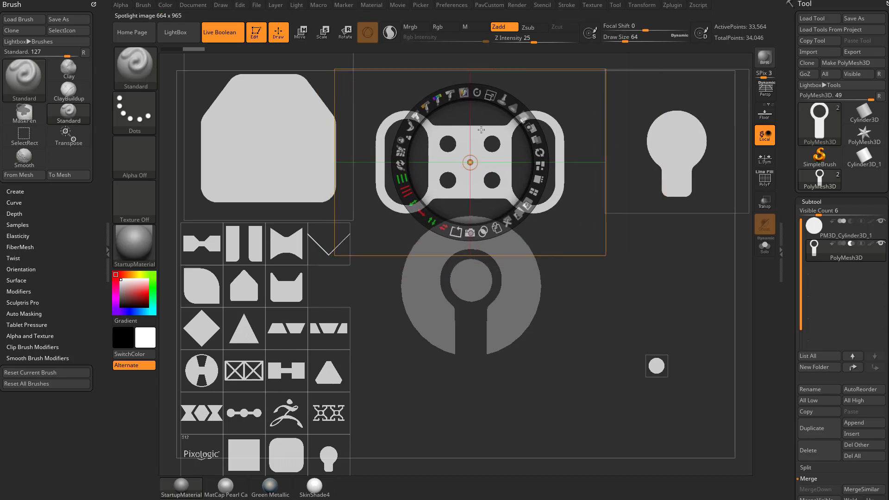
pyautogui.moveTo(459, 194); pyautogui.dragTo(462, 195)
pyautogui.click(473, 233)
pyautogui.hotkey('shift', 'z')
pyautogui.moveTo(630, 232); pyautogui.dragTo(648, 187)
pyautogui.hotkey('shift', 'f')
pyautogui.keyDown('alt'); pyautogui.moveTo(662, 256); pyautogui.dragTo(631, 237); pyautogui.keyUp('alt')
pyautogui.hotkey('shift', 'f')
# Reactivate Spotlight editing, apply Frame to the horizontal keyhole image and create a Snapshot 3D mesh from the outline
pyautogui.hotkey('shift', 'z')
pyautogui.click(575, 357)
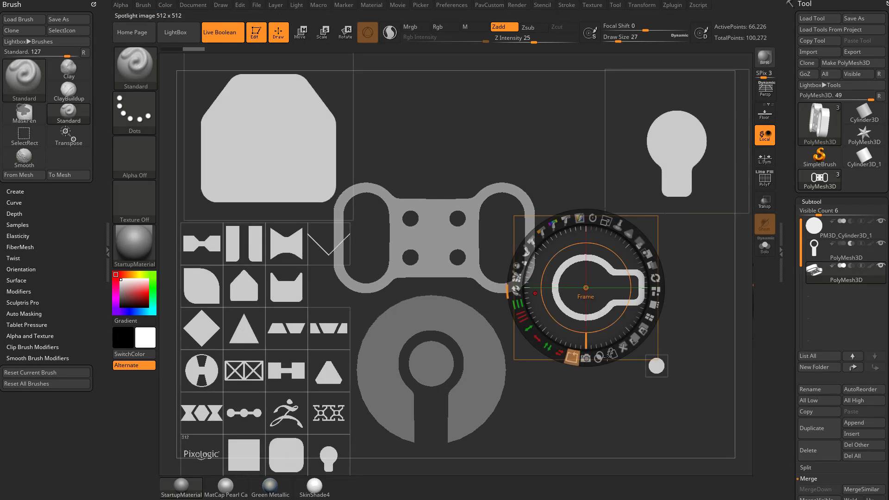
pyautogui.click(587, 358)
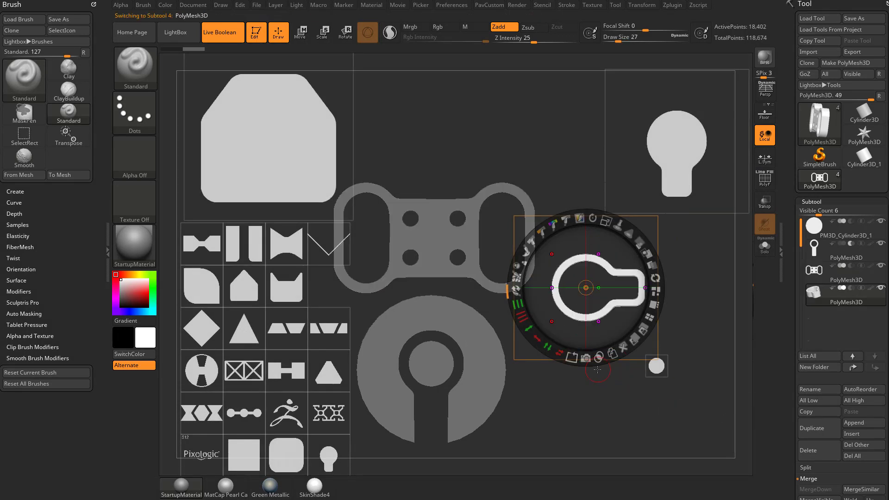
# Contract the solid keyhole image to fit inside the outline mesh and create a Snapshot 3D mesh from it
pyautogui.moveTo(515, 289); pyautogui.dragTo(571, 357)
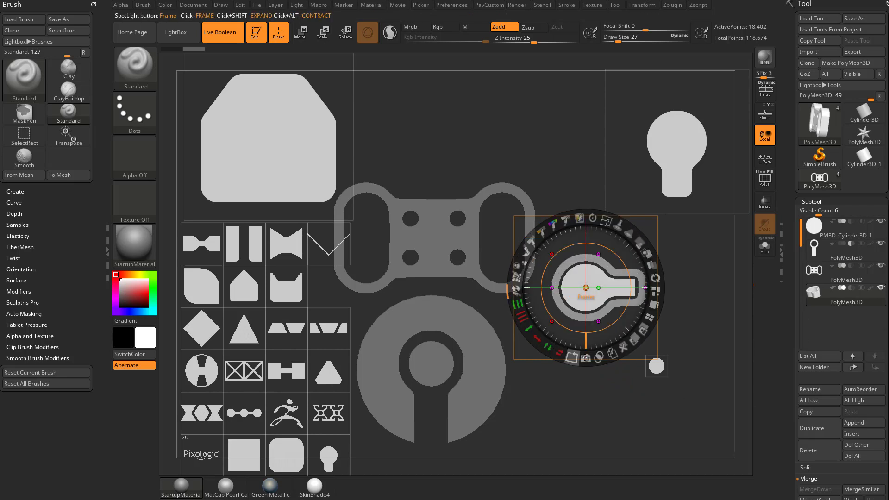
pyautogui.click(608, 355)
pyautogui.hotkey('shift', 'z')
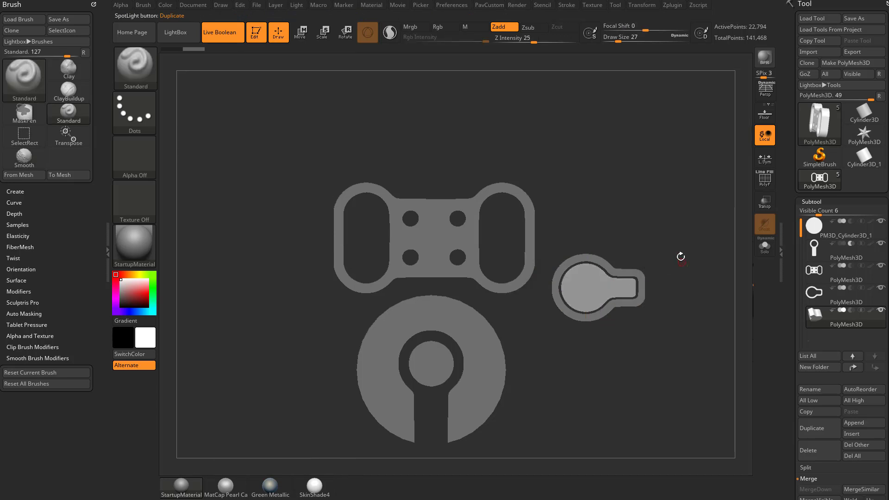
pyautogui.moveTo(679, 254); pyautogui.dragTo(570, 321)
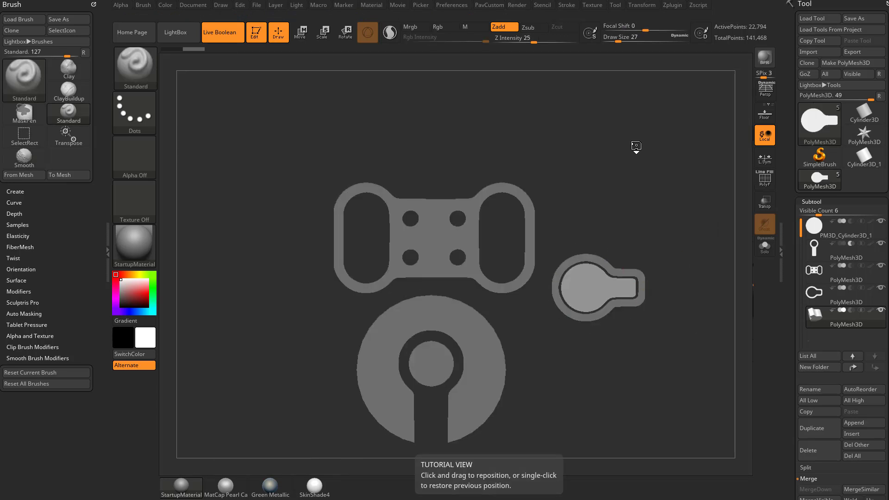
pyautogui.hotkey('shift', 'z')
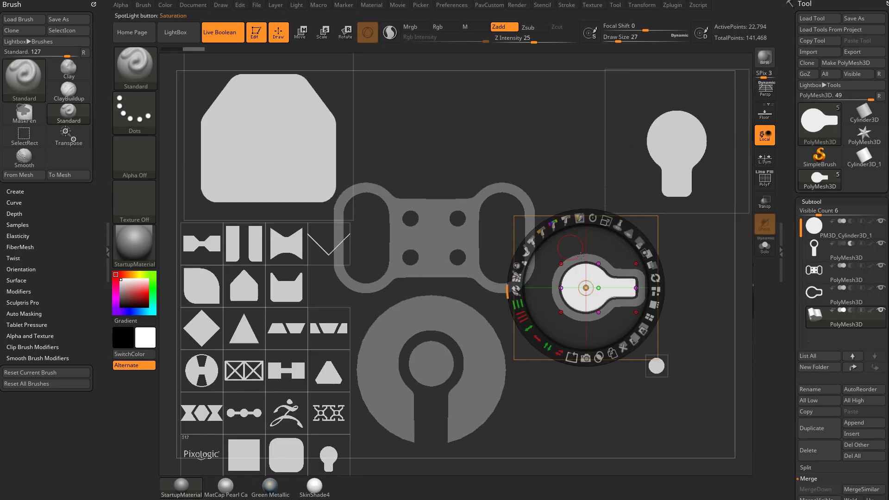
# Tile the Spotlight images with Tile Selected and show only the PM3D_Cylinder3D_1 disc subtool
pyautogui.click(481, 197)
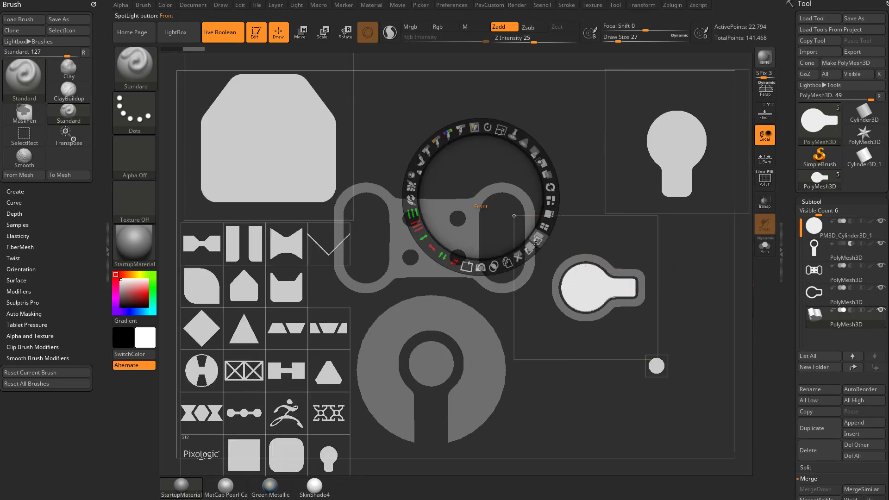
pyautogui.click(555, 216)
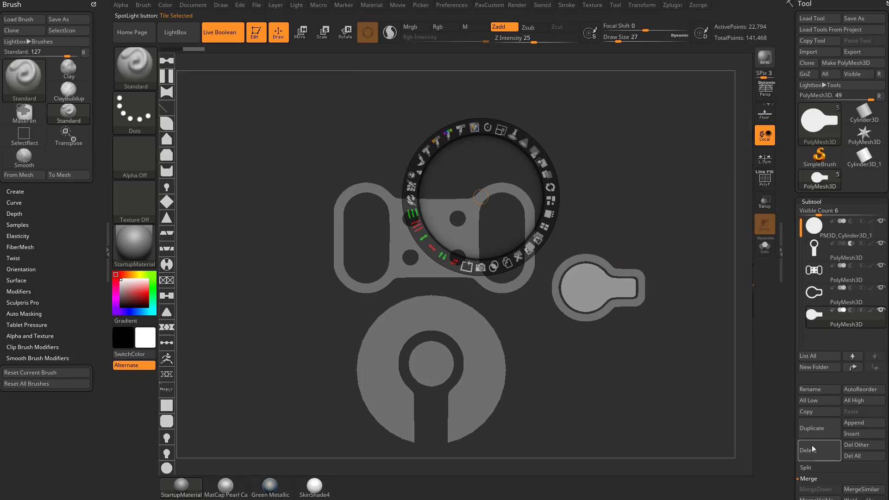
pyautogui.click(881, 312)
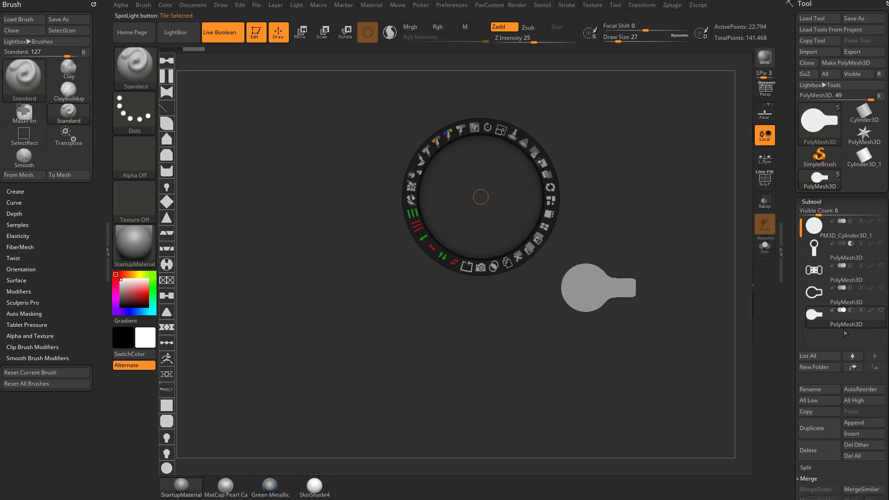
pyautogui.click(849, 234)
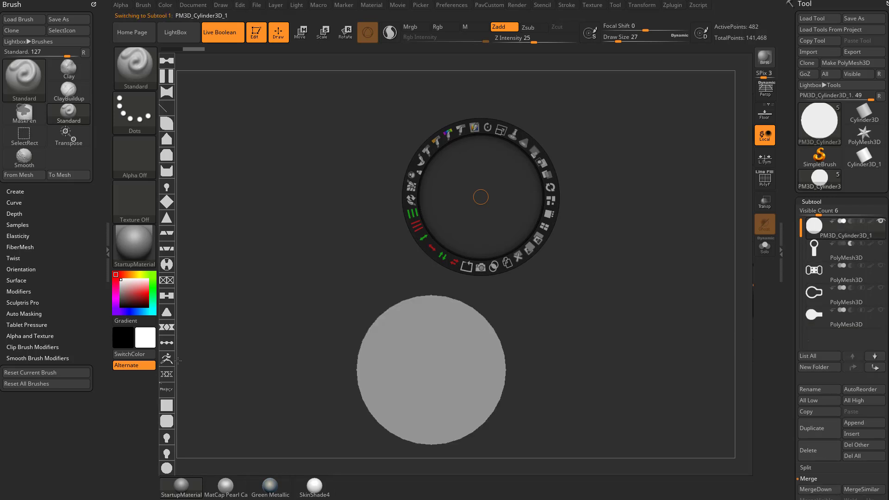
# Enlarge a Pixologic text image and place it above the disc
pyautogui.moveTo(480, 197); pyautogui.dragTo(446, 192)
pyautogui.click(265, 419)
pyautogui.moveTo(466, 126); pyautogui.dragTo(503, 153)
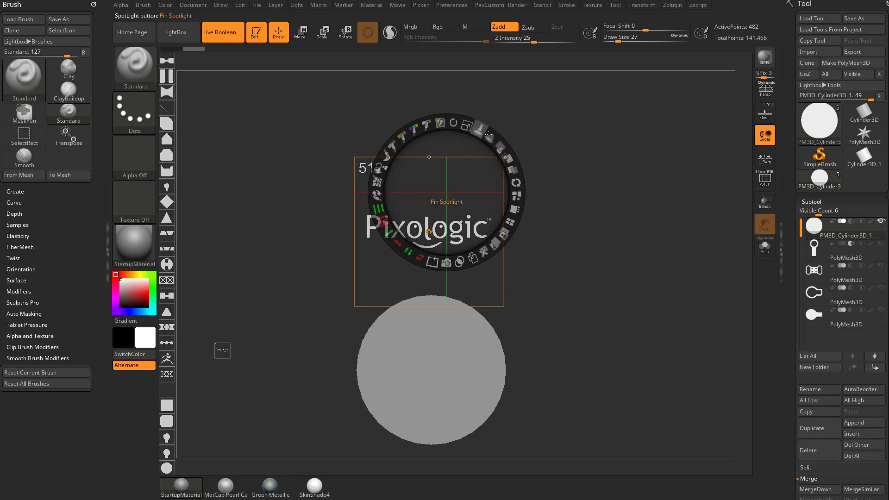
pyautogui.moveTo(367, 197); pyautogui.dragTo(367, 160)
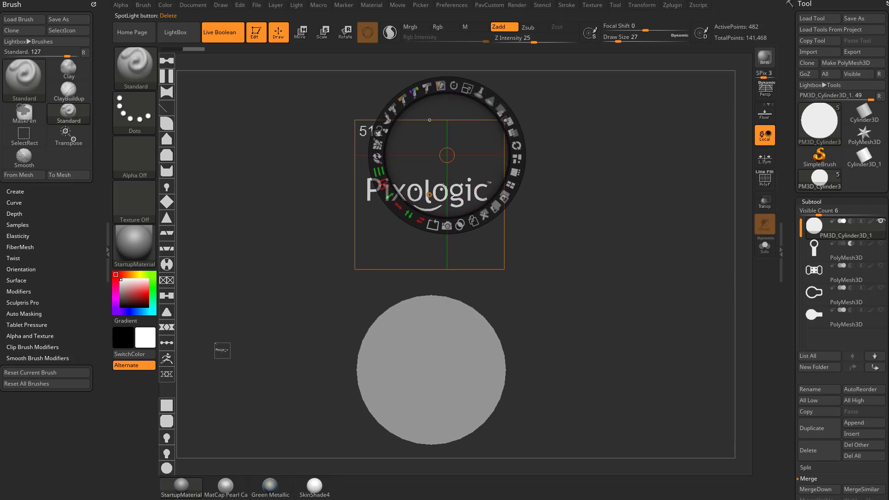
# Extend the Pixologic image to 753 x 578 and lower its Intensity until it becomes a blank black canvas
pyautogui.moveTo(450, 156); pyautogui.dragTo(430, 195)
pyautogui.moveTo(369, 232); pyautogui.dragTo(451, 192)
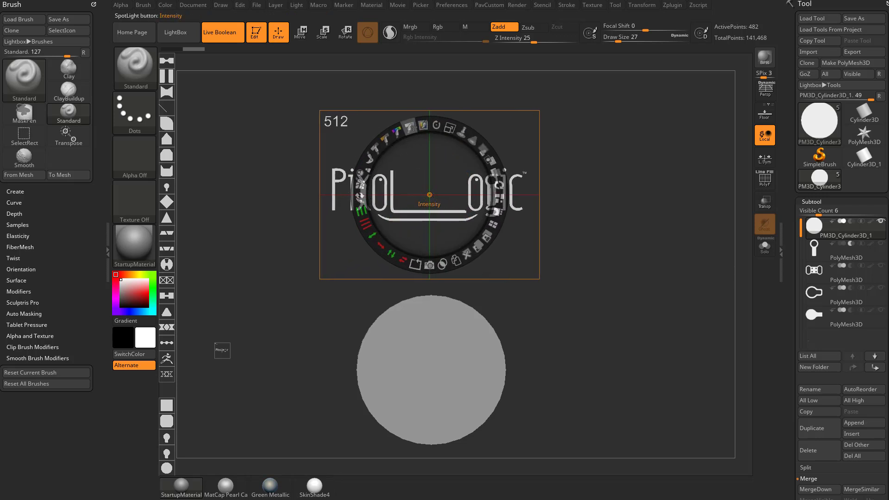
pyautogui.moveTo(411, 127)
pyautogui.mouseDown()
pyautogui.moveTo(389, 137)
pyautogui.moveTo(364, 186)
pyautogui.moveTo(365, 174)
pyautogui.moveTo(374, 221)
pyautogui.mouseUp()
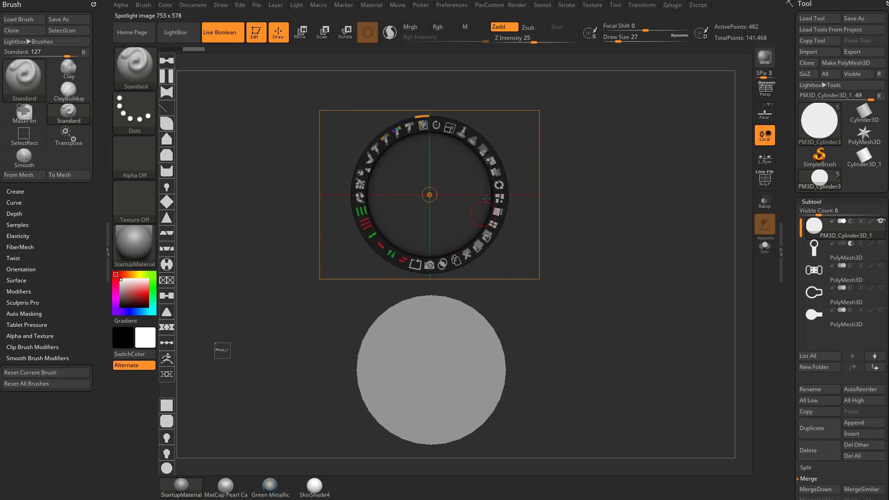
# Merge the circle image into the upper-left corner of the blank canvas and set the source circle aside
pyautogui.moveTo(430, 194); pyautogui.dragTo(351, 135)
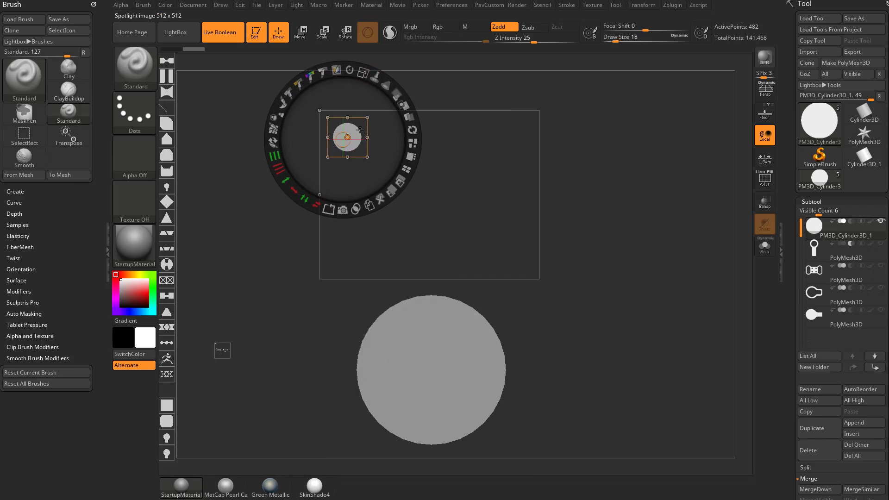
pyautogui.click(359, 207)
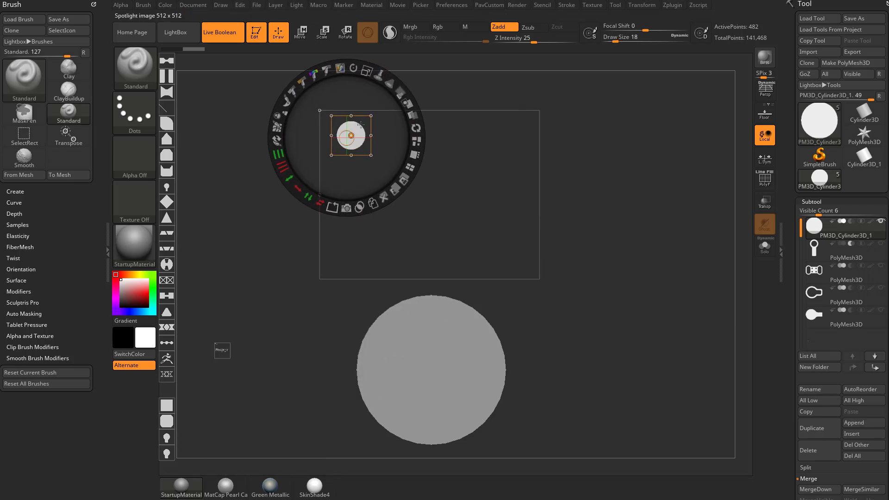
pyautogui.moveTo(351, 136); pyautogui.dragTo(237, 238)
# Center the Spotlight dial on the canvas and mirror the circle to all four corners with Mirror V and Mirror H
pyautogui.click(396, 117)
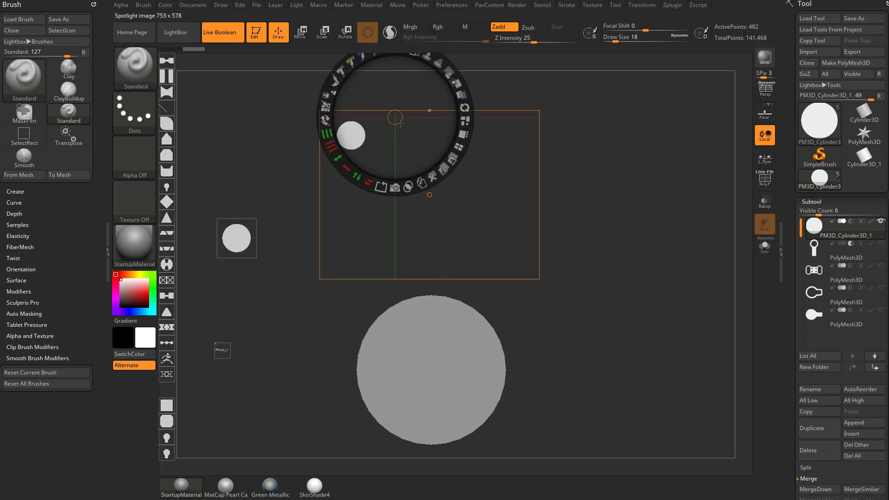
pyautogui.moveTo(401, 124); pyautogui.dragTo(436, 191)
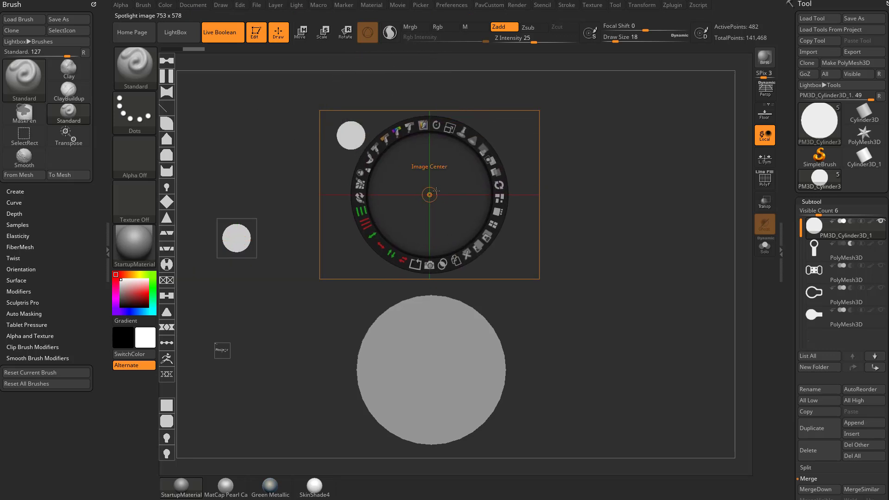
pyautogui.keyDown('shift'); pyautogui.click(391, 254); pyautogui.keyUp('shift')
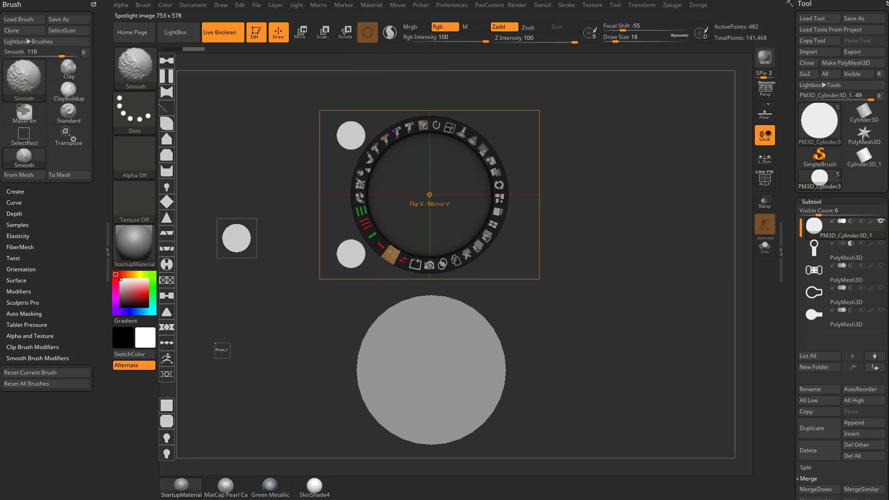
pyautogui.keyDown('shift'); pyautogui.click(406, 259); pyautogui.keyUp('shift')
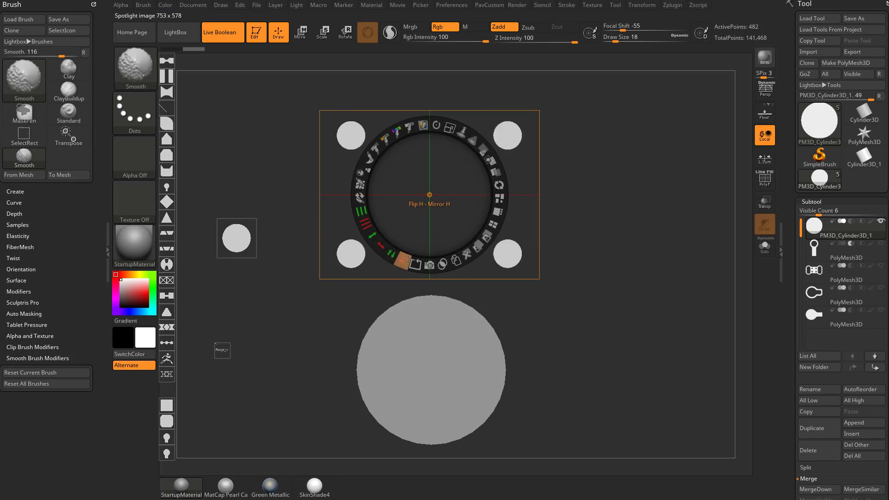
# Stretch the square image into a rectangle joining the four corner circles, merge it into the canvas and set it aside
pyautogui.moveTo(170, 402); pyautogui.dragTo(433, 189)
pyautogui.moveTo(450, 129); pyautogui.dragTo(361, 195)
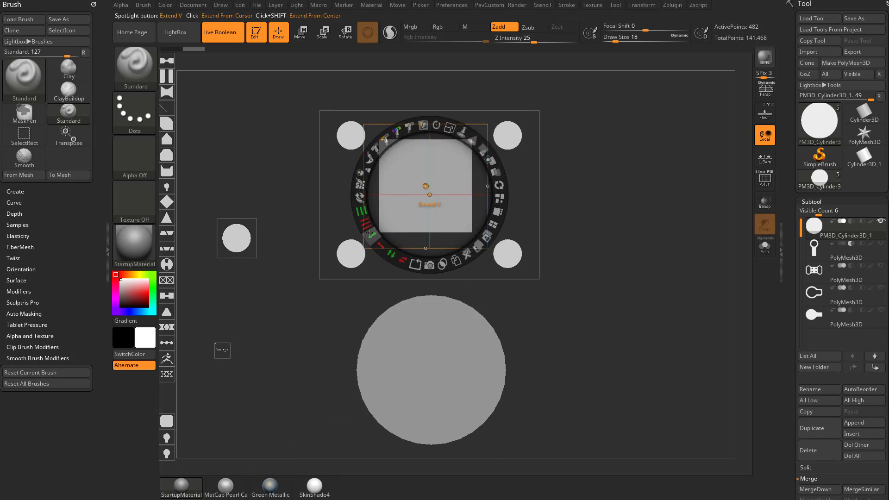
pyautogui.moveTo(379, 243); pyautogui.dragTo(363, 214)
pyautogui.moveTo(456, 218); pyautogui.dragTo(680, 346)
pyautogui.moveTo(244, 241); pyautogui.dragTo(237, 260)
# Center and enlarge the running figure image on the plate canvas and subtract it from the plate shape
pyautogui.click(238, 363)
pyautogui.moveTo(248, 359); pyautogui.dragTo(430, 195)
pyautogui.moveTo(449, 128); pyautogui.dragTo(431, 264)
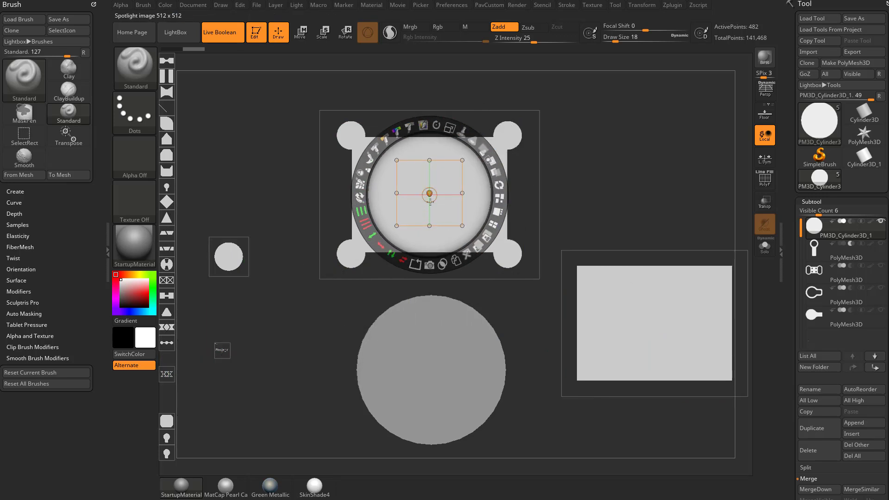
pyautogui.click(486, 240)
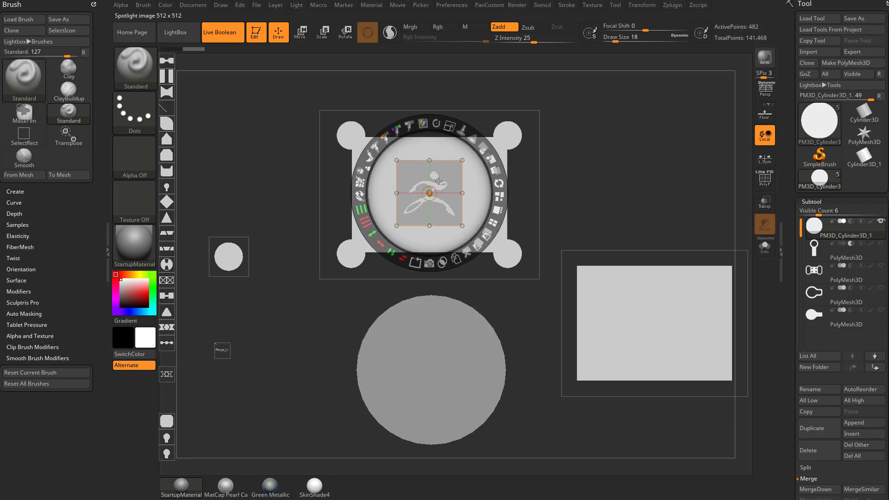
pyautogui.moveTo(441, 180); pyautogui.dragTo(442, 186)
pyautogui.moveTo(449, 128); pyautogui.dragTo(635, 345)
pyautogui.keyDown('shift'); pyautogui.click(442, 264); pyautogui.keyUp('shift')
# Create a Snapshot 3D mesh from the plate image with the running figure cutout and check it outside Spotlight editing
pyautogui.moveTo(493, 188)
pyautogui.mouseDown()
pyautogui.moveTo(513, 156)
pyautogui.moveTo(485, 201)
pyautogui.moveTo(492, 196)
pyautogui.mouseUp()
pyautogui.click(490, 269)
pyautogui.hotkey('shift', 'z')
pyautogui.moveTo(558, 200)
pyautogui.mouseDown()
pyautogui.moveTo(615, 207)
pyautogui.moveTo(591, 189)
pyautogui.mouseUp()
pyautogui.hotkey('shift', 'z')
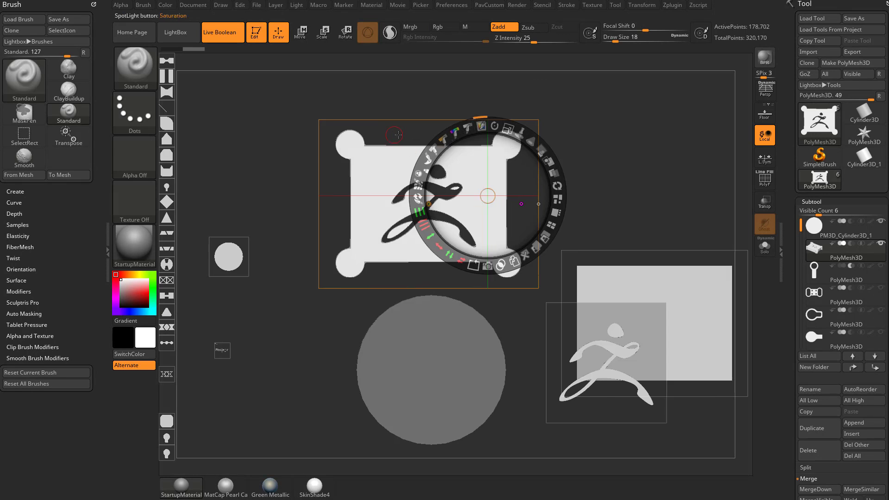
# Paint a white lug with a dark hole on the plate image's upper edge and move the image off the mesh
pyautogui.moveTo(405, 149); pyautogui.dragTo(403, 142)
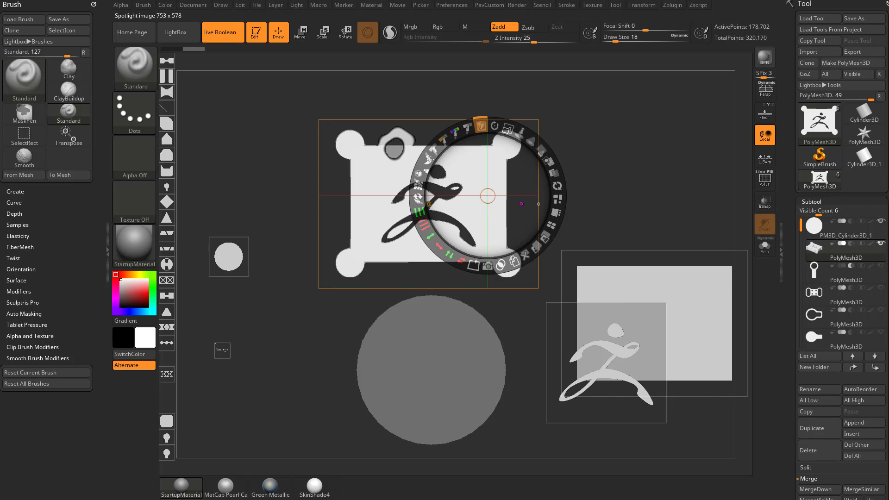
pyautogui.moveTo(456, 186); pyautogui.dragTo(375, 230)
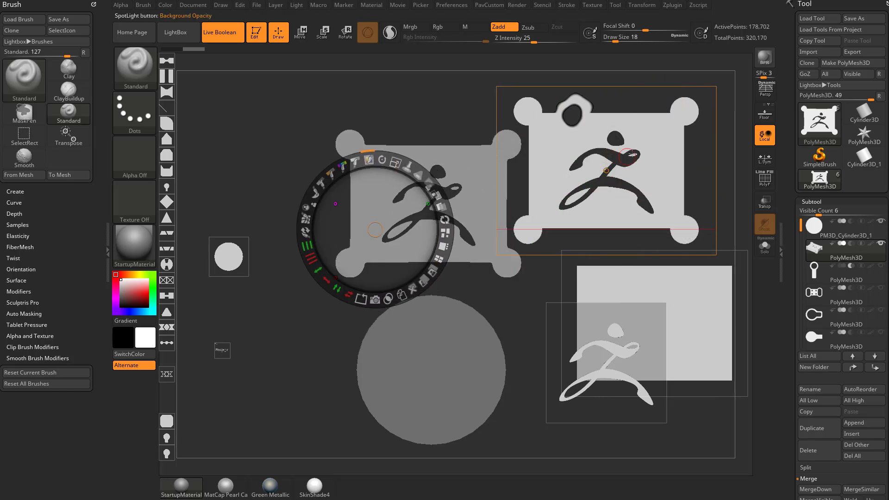
# Paint a dark blob on the running figure, then black out the plate image using the Alpha 10 star at draw size 234
pyautogui.moveTo(632, 151)
pyautogui.mouseDown()
pyautogui.moveTo(641, 152)
pyautogui.moveTo(617, 163)
pyautogui.mouseUp()
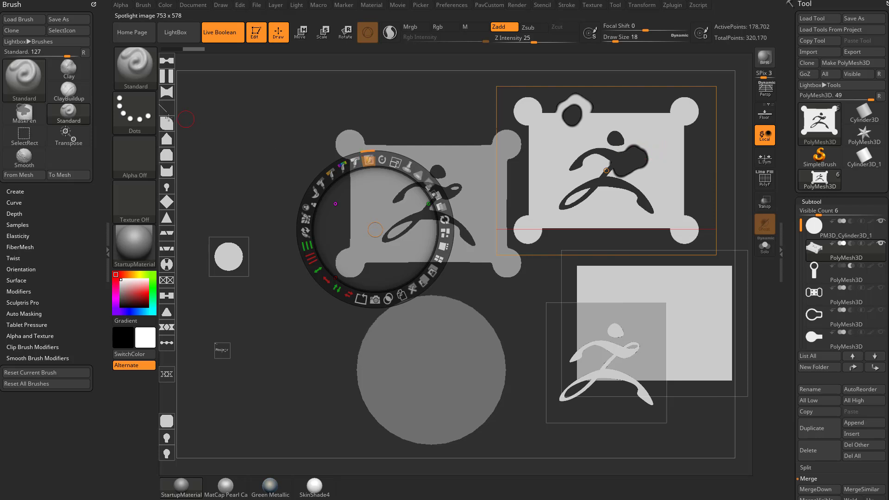
pyautogui.click(135, 157)
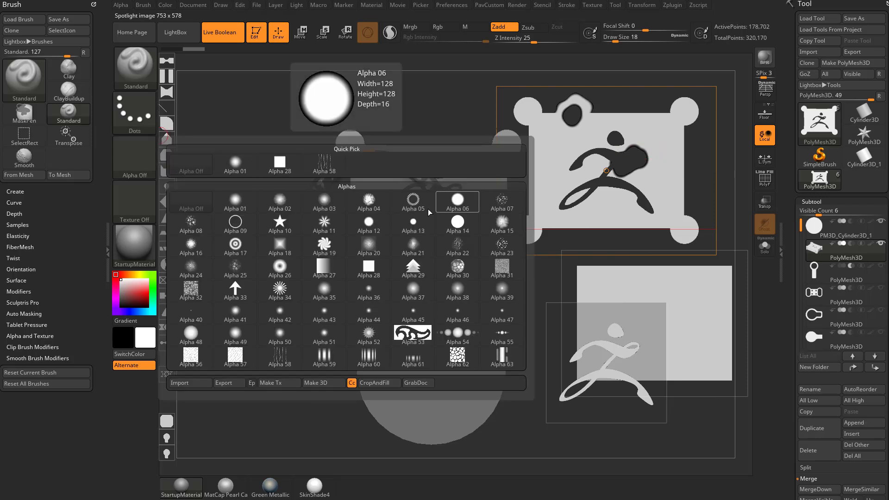
pyautogui.click(279, 222)
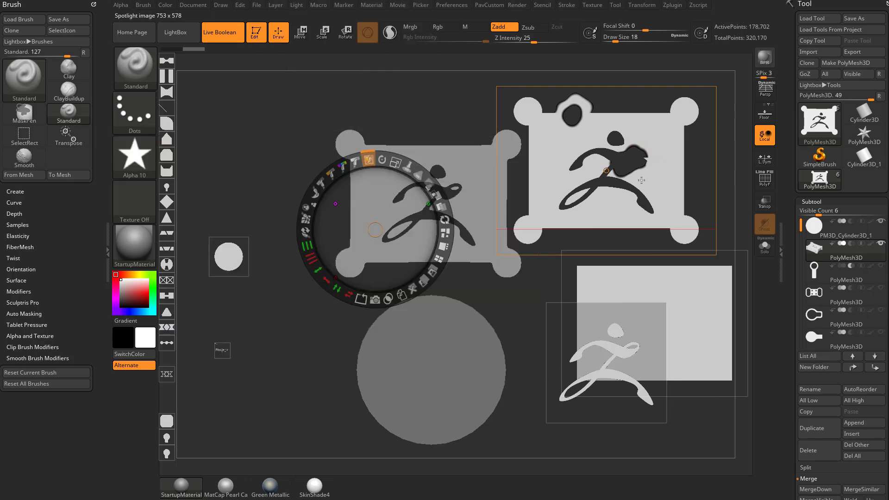
pyautogui.press('s')
pyautogui.moveTo(651, 162)
pyautogui.mouseDown()
pyautogui.moveTo(619, 141)
pyautogui.moveTo(653, 142)
pyautogui.moveTo(591, 134)
pyautogui.moveTo(565, 176)
pyautogui.moveTo(602, 217)
pyautogui.moveTo(667, 148)
pyautogui.moveTo(540, 107)
pyautogui.mouseUp()
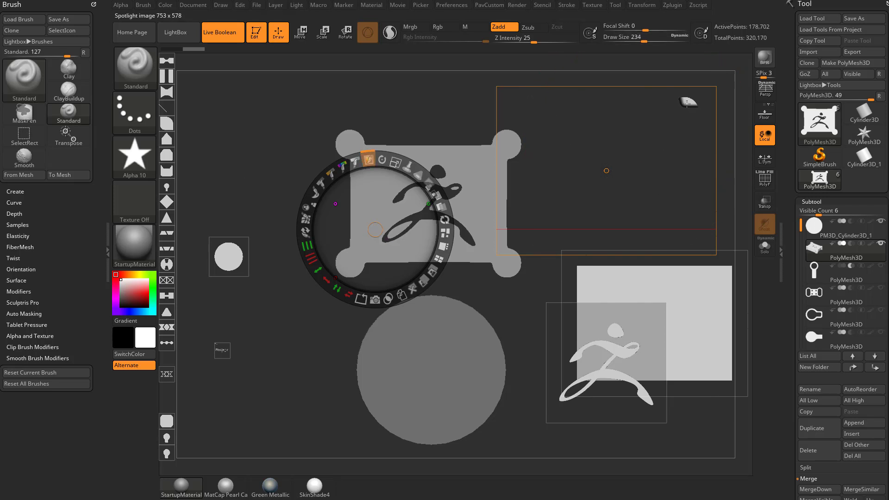
# Paint a white three-sided bracket with a notched upper edge on the blank image using Alpha 06 at draw size 16
pyautogui.press('z')
pyautogui.click(136, 157)
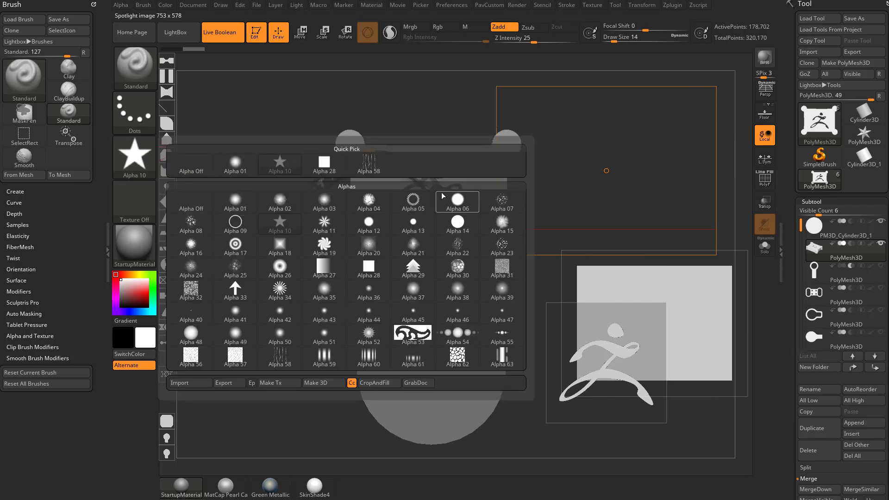
pyautogui.click(453, 198)
pyautogui.press('s')
pyautogui.moveTo(611, 132); pyautogui.dragTo(617, 132)
pyautogui.moveTo(551, 135); pyautogui.dragTo(677, 134)
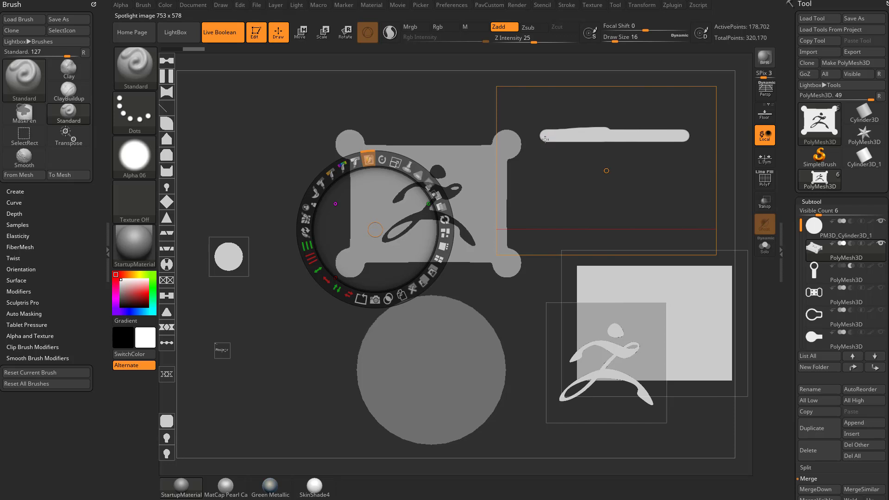
pyautogui.moveTo(541, 135); pyautogui.dragTo(540, 211)
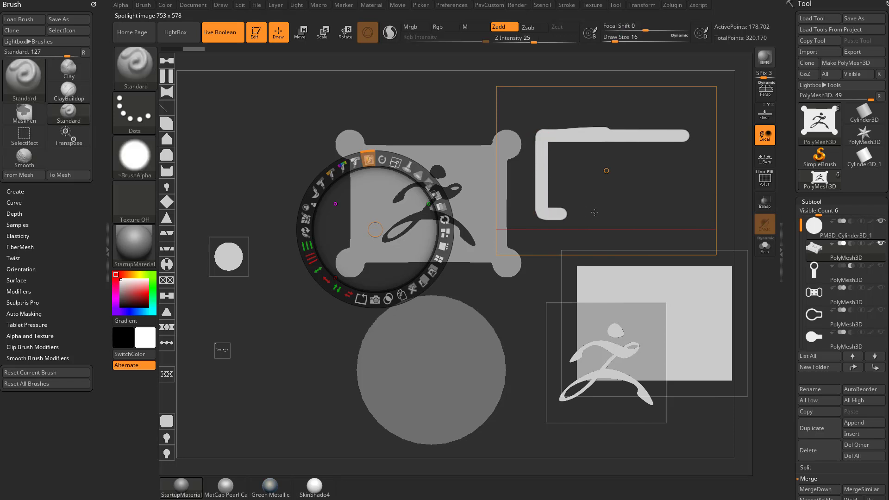
pyautogui.moveTo(604, 212); pyautogui.dragTo(680, 214)
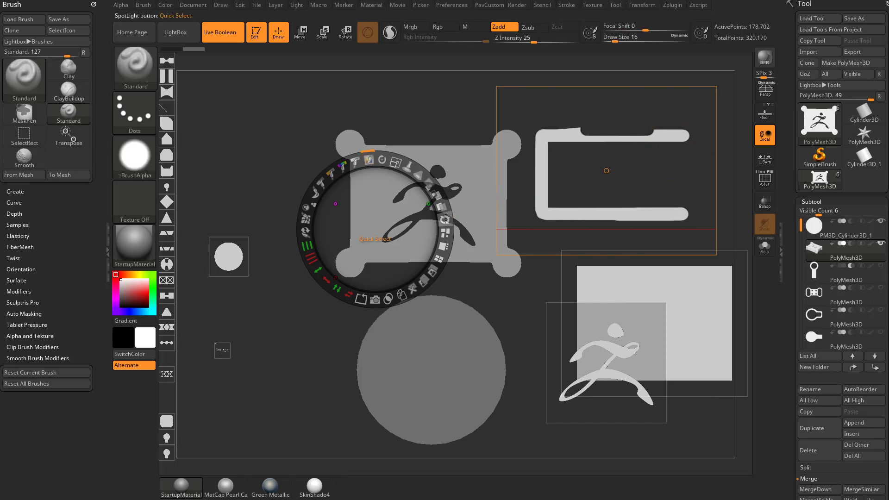
# Enlarge the Pixologic logo image across the canvas, create a Snapshot 3D mesh from it and leave Spotlight
pyautogui.click(223, 350)
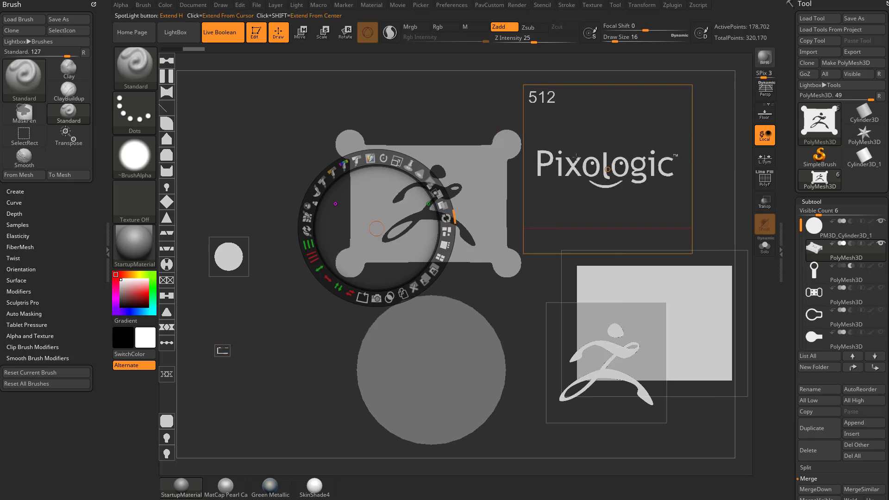
pyautogui.moveTo(612, 143); pyautogui.dragTo(458, 213)
pyautogui.moveTo(477, 147); pyautogui.dragTo(516, 234)
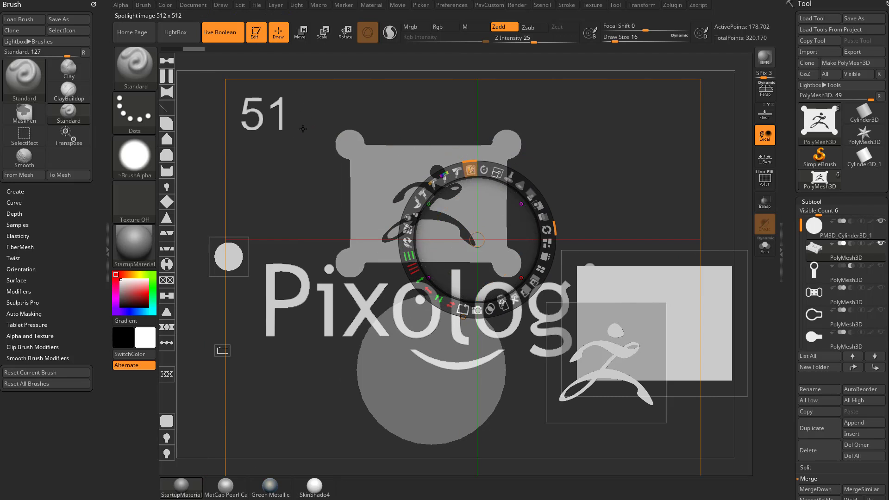
pyautogui.click(477, 310)
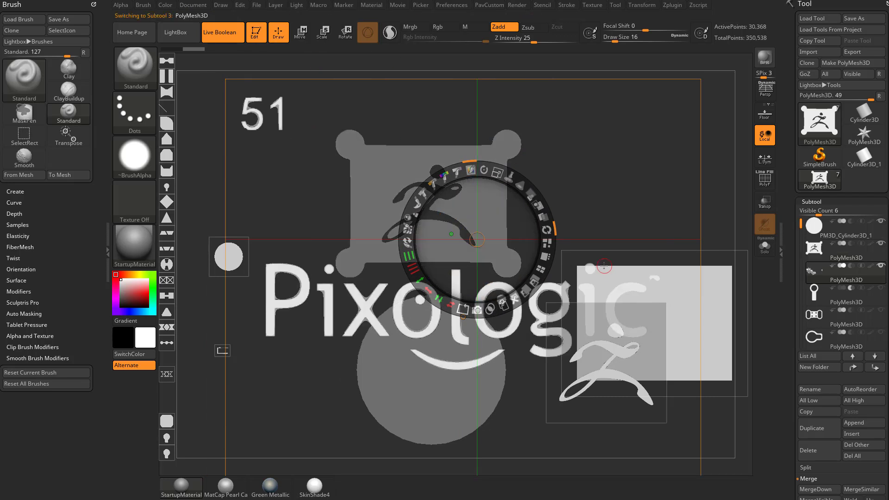
pyautogui.hotkey('shift', 'z')
# Isolate the Pixologic mesh in Solo mode and hide its "51" digits and trademark fragment with SelectRect
pyautogui.press('s')
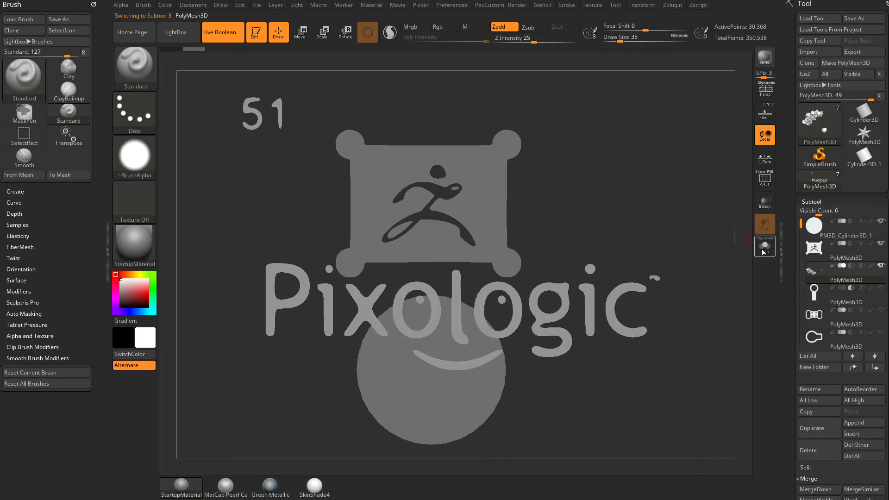
pyautogui.click(764, 246)
pyautogui.press('s')
pyautogui.moveTo(629, 210); pyautogui.dragTo(639, 211)
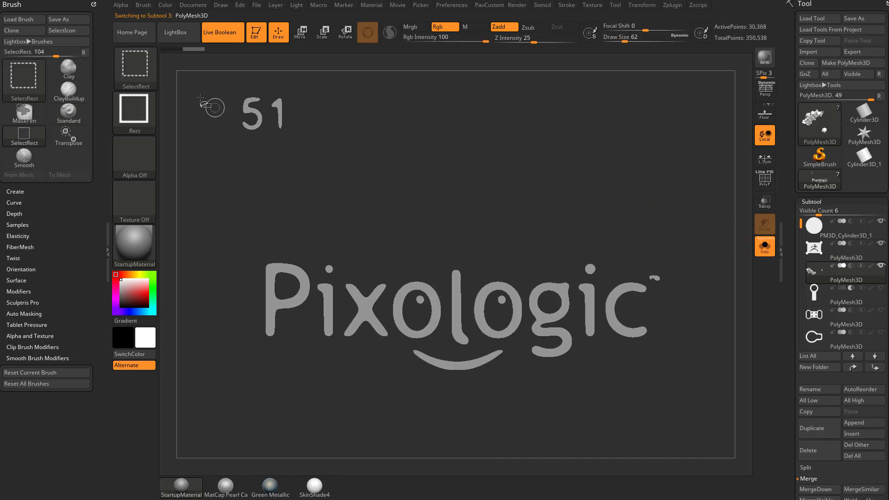
pyautogui.keyDown('ctrl'); pyautogui.keyDown('shift'); pyautogui.moveTo(201, 73); pyautogui.dragTo(321, 150); pyautogui.keyUp('shift'); pyautogui.keyUp('ctrl')
pyautogui.keyDown('ctrl'); pyautogui.click(681, 260); pyautogui.keyUp('ctrl')
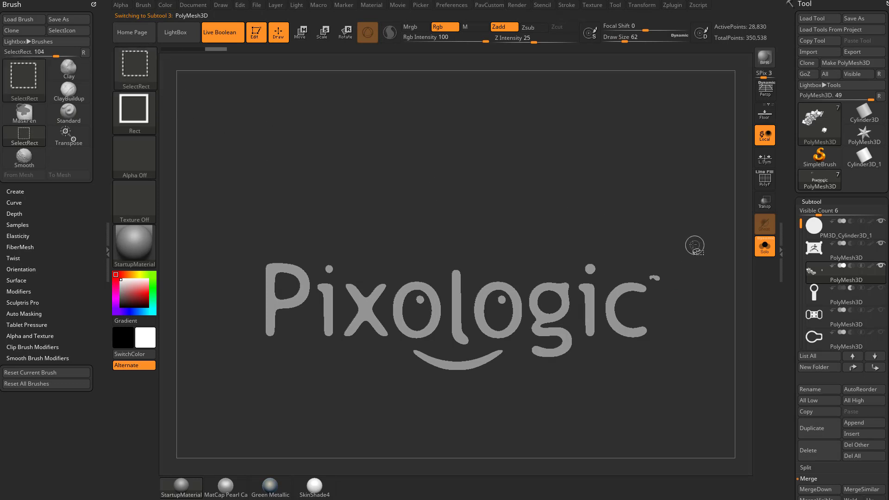
pyautogui.moveTo(693, 244)
pyautogui.keyDown('ctrl'); pyautogui.keyDown('shift'); pyautogui.mouseDown()
pyautogui.moveTo(645, 278)
pyautogui.moveTo(651, 287)
pyautogui.mouseUp(); pyautogui.keyUp('shift'); pyautogui.keyUp('ctrl')
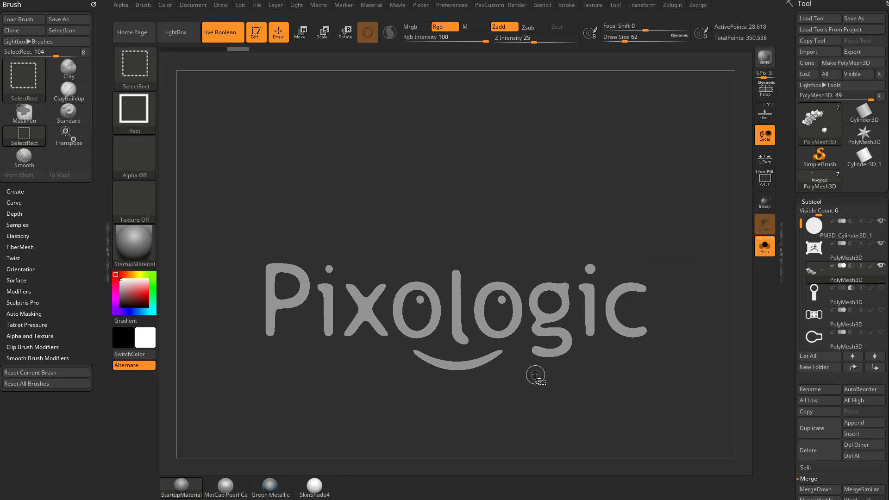
# Split the hidden digits and trademark fragment into a separate subtool and select that subtool
pyautogui.scroll(-10, 793, 200)
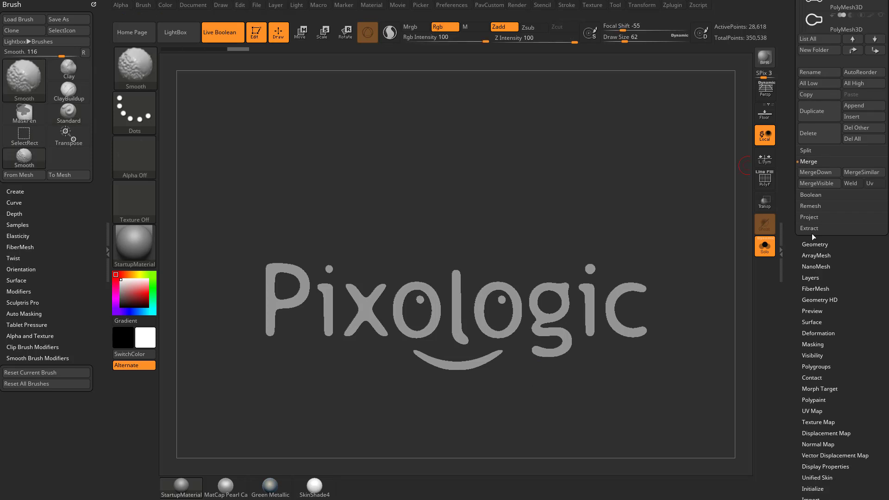
pyautogui.click(816, 351)
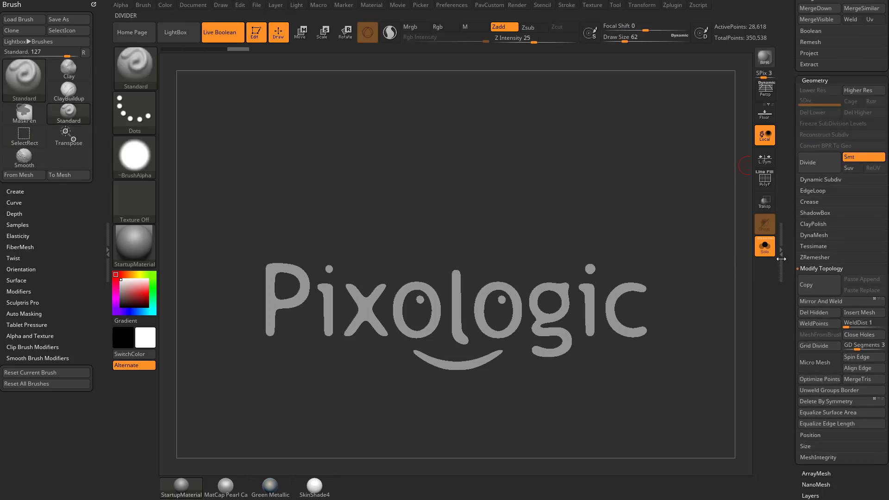
pyautogui.scroll(3, 795, 163)
pyautogui.scroll(1, 794, 163)
pyautogui.click(807, 141)
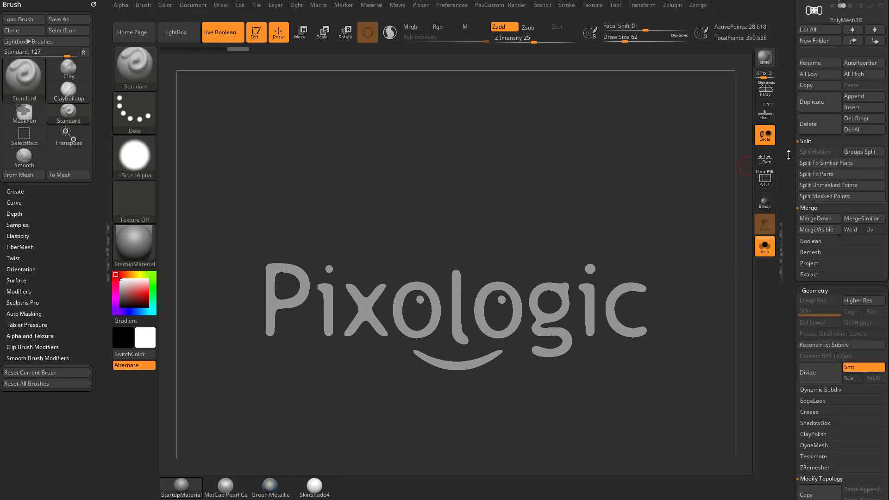
pyautogui.scroll(5, 819, 160)
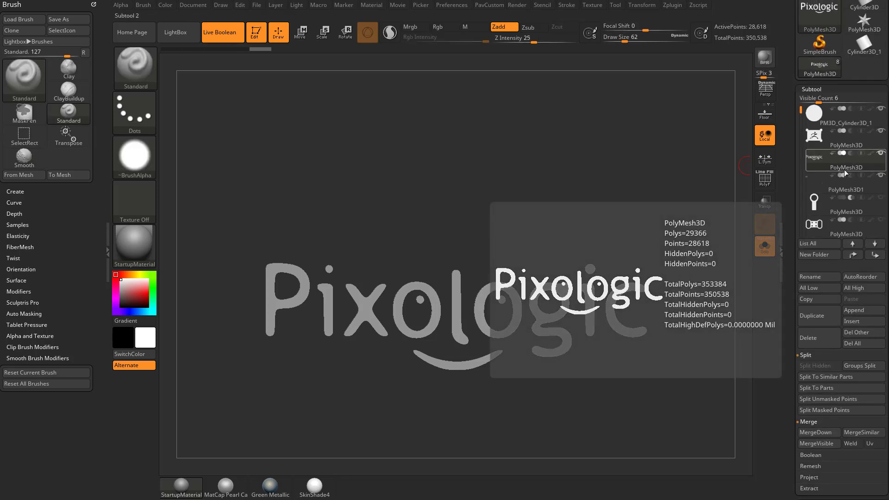
pyautogui.click(841, 188)
pyautogui.moveTo(678, 218); pyautogui.dragTo(707, 224)
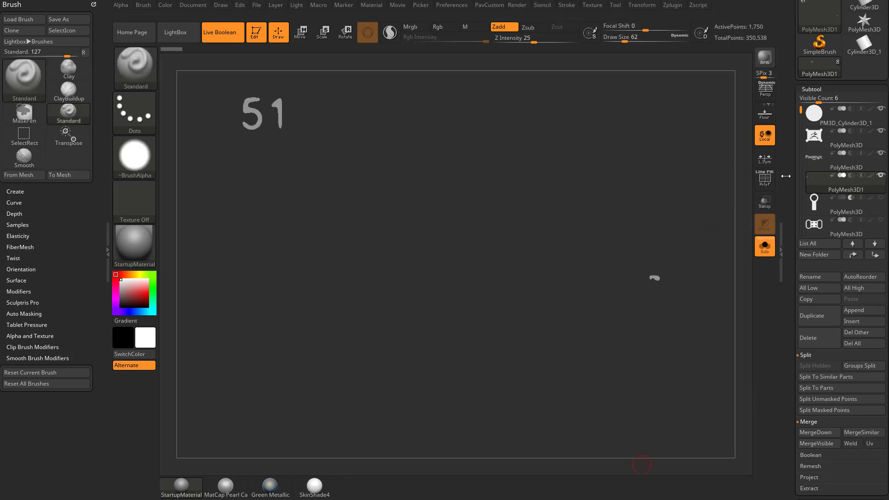
# Load the IMG_4764.jpg texture into Spotlight, move the walking figure sign to the middle of the canvas and enlarge it
pyautogui.hotkey('shift', 'z')
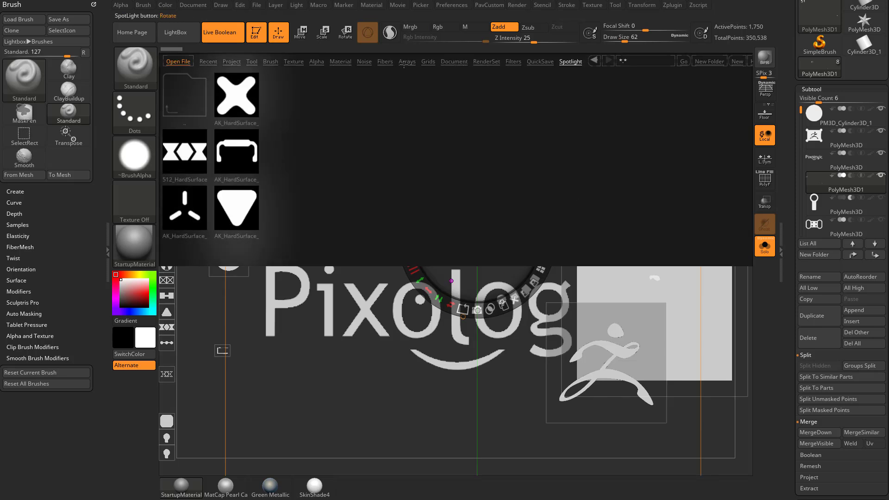
pyautogui.click(300, 61)
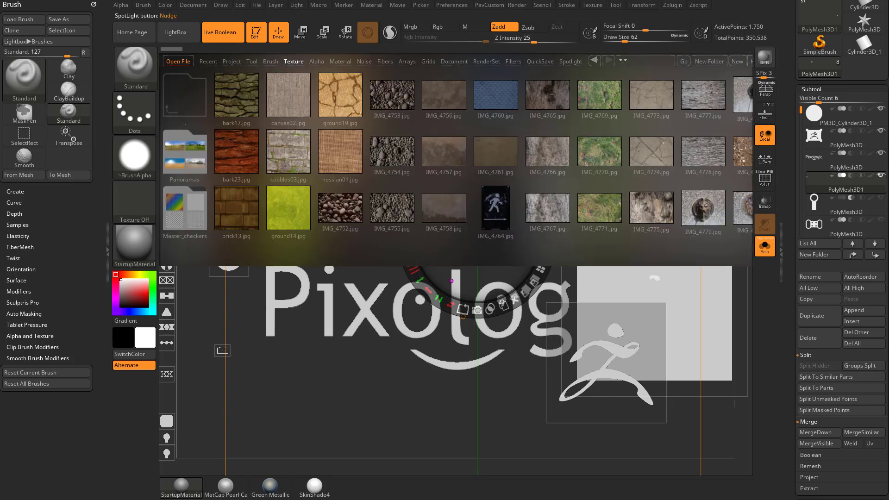
pyautogui.doubleClick(497, 205)
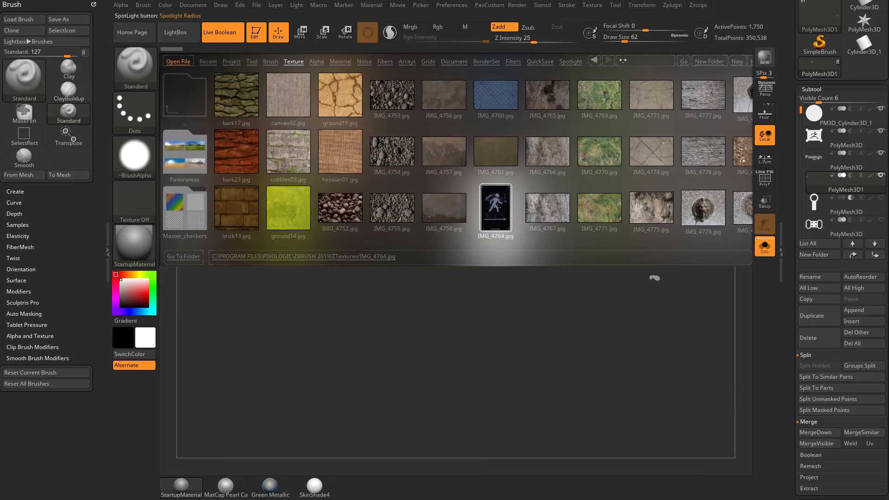
pyautogui.doubleClick(497, 208)
pyautogui.doubleClick(499, 205)
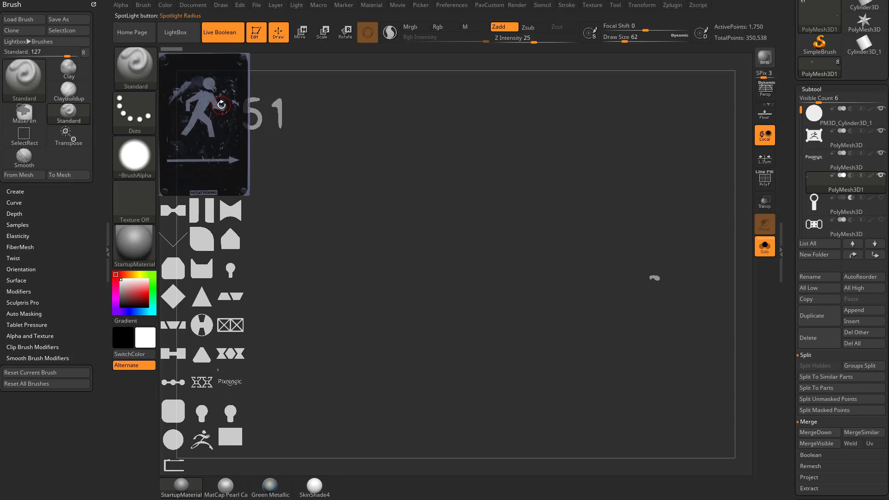
pyautogui.press('z')
pyautogui.moveTo(217, 91); pyautogui.dragTo(503, 218)
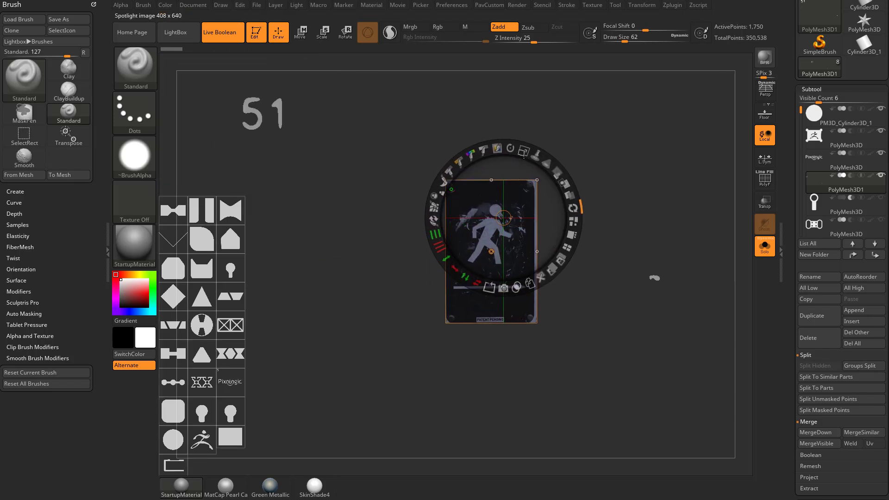
pyautogui.moveTo(525, 151); pyautogui.dragTo(472, 185)
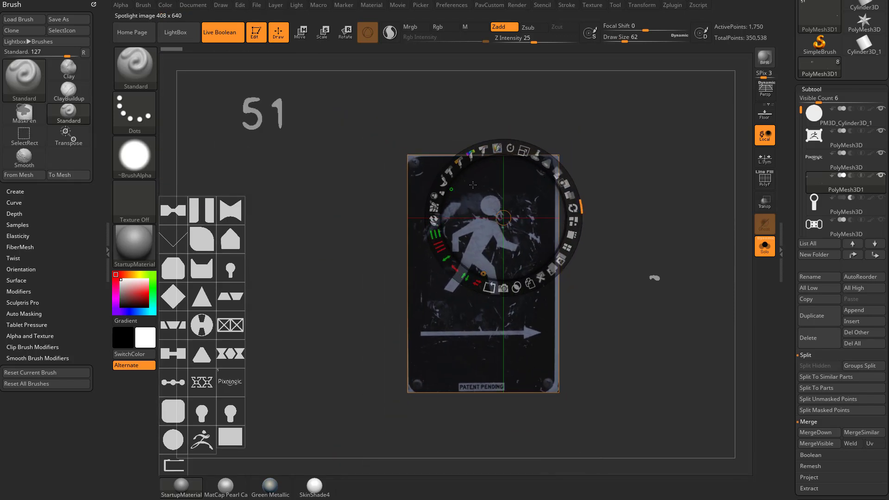
# Create a Snapshot 3D mesh from the unedited sign image and inspect it outside Spotlight
pyautogui.click(504, 287)
pyautogui.hotkey('shift', 'z')
pyautogui.moveTo(601, 276); pyautogui.dragTo(626, 244)
pyautogui.hotkey('shift', 'z')
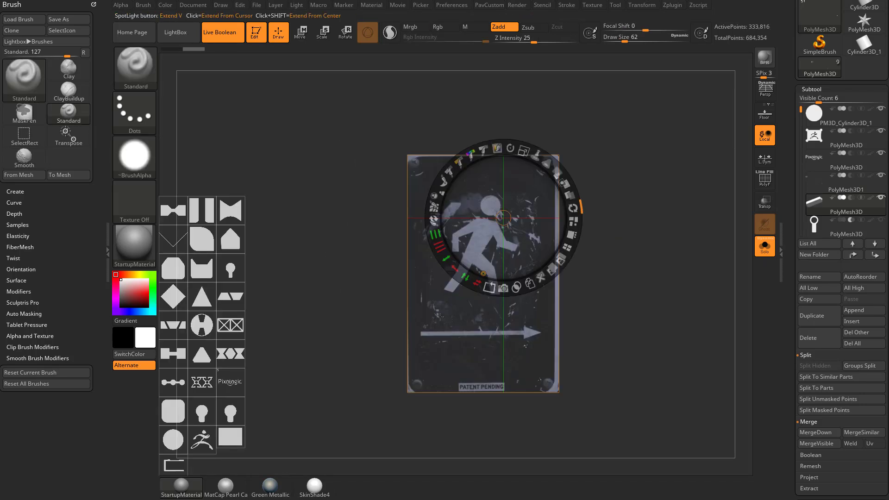
# Adjust the sign image's intensity to darken its background and delete the solid snapshot subtool
pyautogui.moveTo(484, 152); pyautogui.dragTo(473, 153)
pyautogui.click(631, 189)
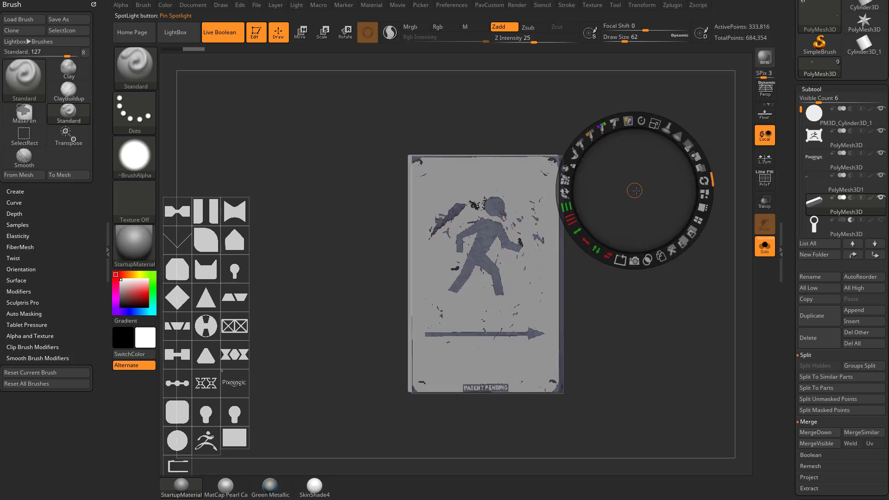
pyautogui.click(825, 345)
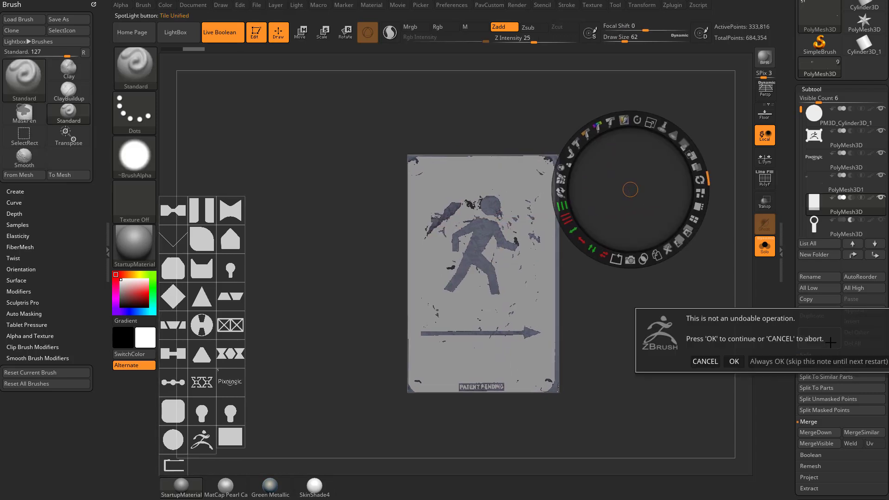
pyautogui.click(732, 361)
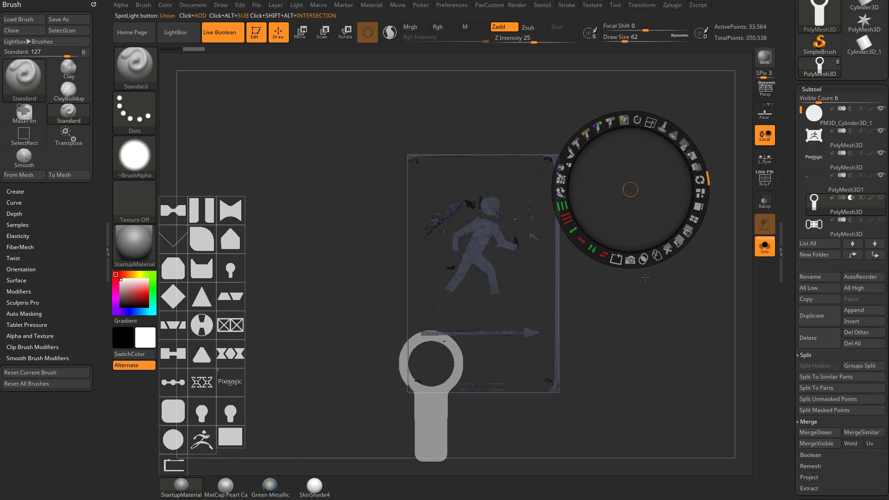
# Create a Snapshot 3D mesh from the darkened sign image and inspect it outside Spotlight
pyautogui.click(550, 273)
pyautogui.click(549, 344)
pyautogui.press('z')
pyautogui.moveTo(653, 224); pyautogui.dragTo(698, 239)
pyautogui.hotkey('shift', 'z')
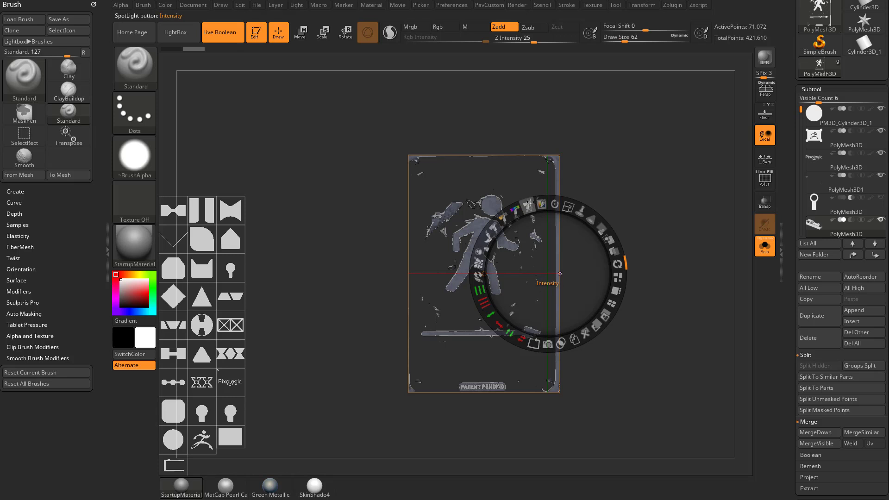
# Delete the sign image from Spotlight, move the remaining images aside and rearrange them with Tile Selected around the enlarged triangle
pyautogui.click(587, 334)
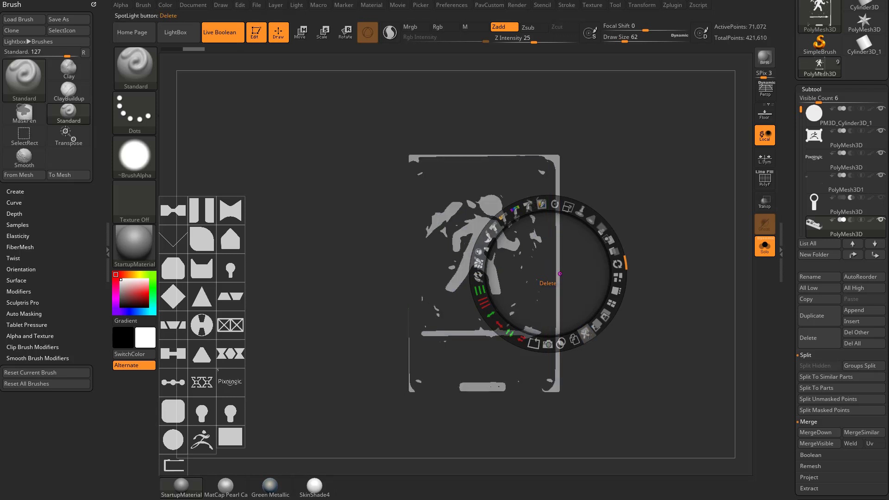
pyautogui.moveTo(209, 273); pyautogui.dragTo(252, 198)
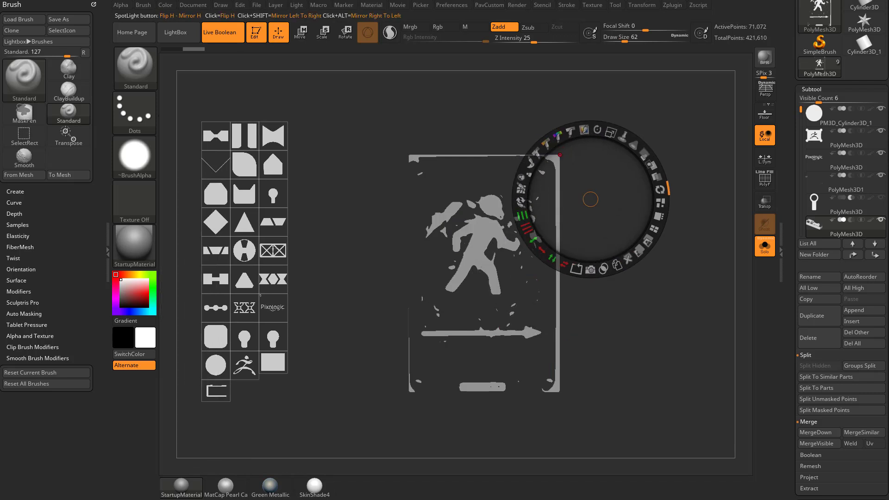
pyautogui.click(244, 230)
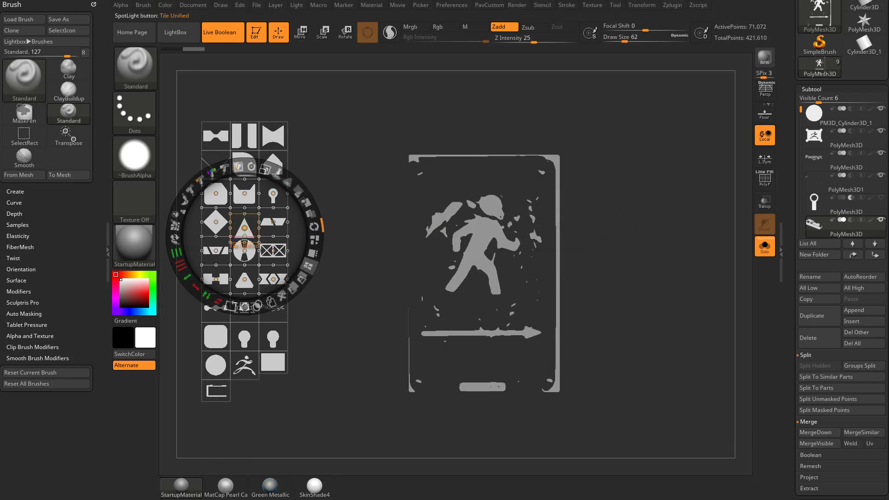
pyautogui.click(314, 254)
# Open the Save Spotlight dialog, check the ZSpotlights folder location and close it without saving
pyautogui.click(597, 5)
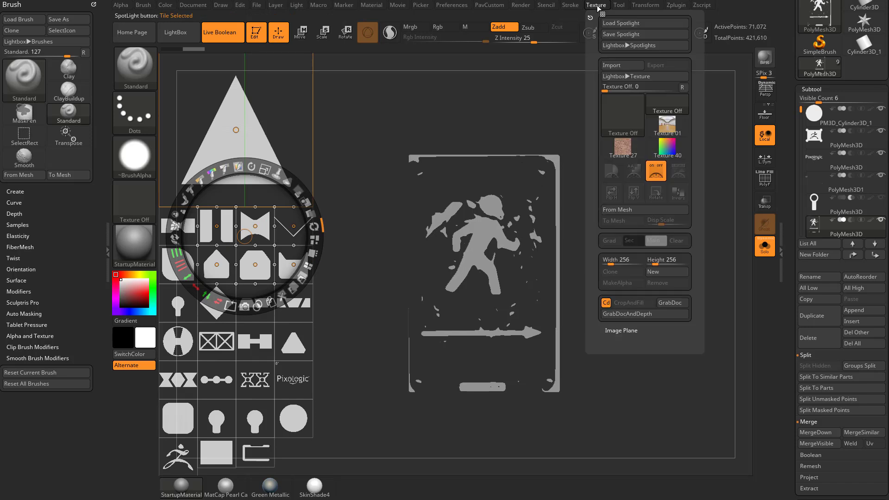
pyautogui.click(640, 34)
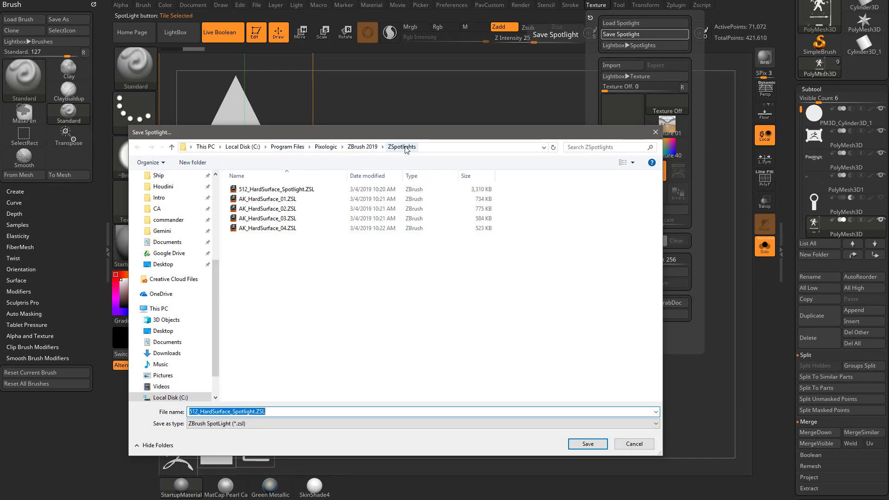
pyautogui.click(636, 443)
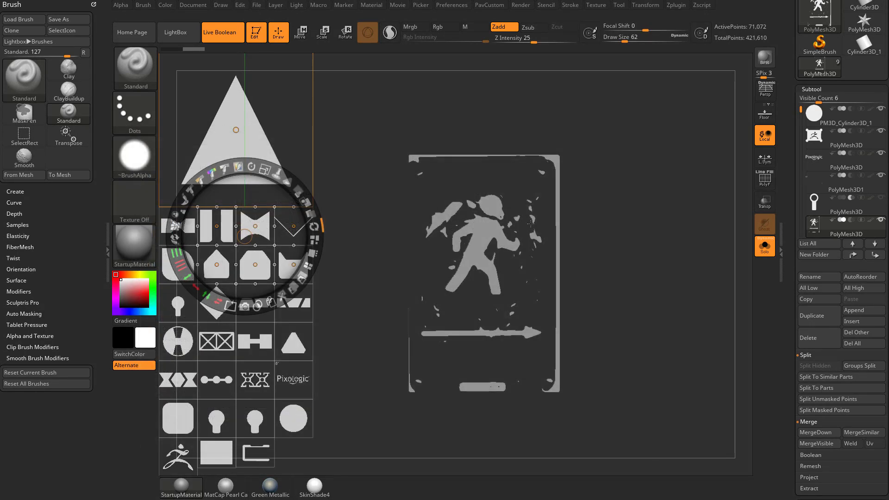